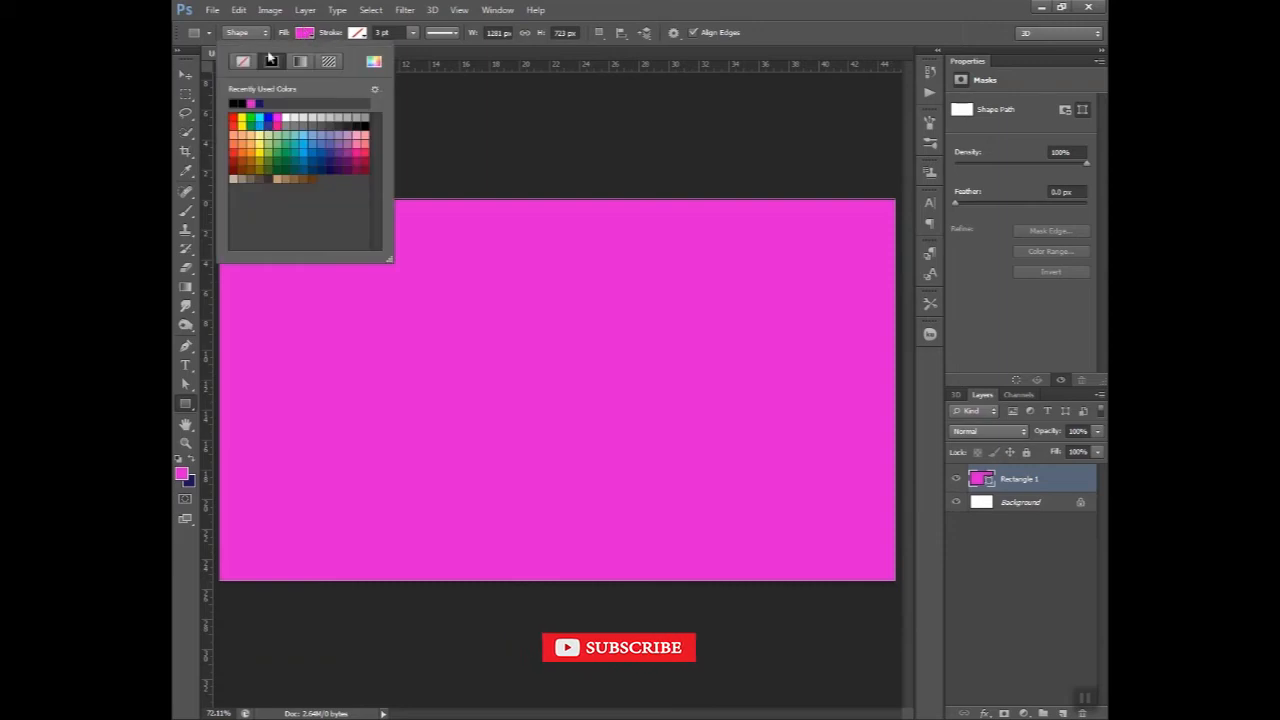
Set the fill of the canvas-sized rectangle shape to black
click(242, 98)
click(185, 75)
click(463, 140)
drag(527, 405, 531, 405)
click(568, 170)
click(1090, 472)
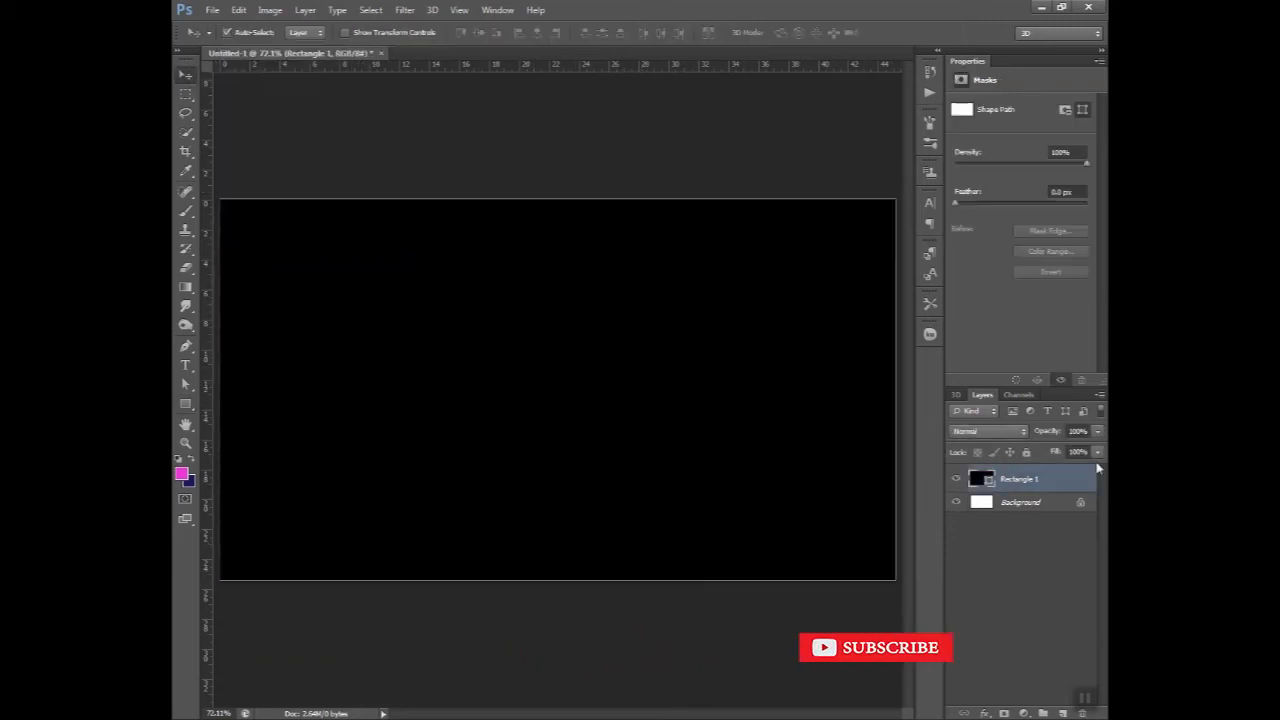
Convert the locked Background into a regular layer and merge it with the black rectangle
double_click(1068, 500)
click(762, 236)
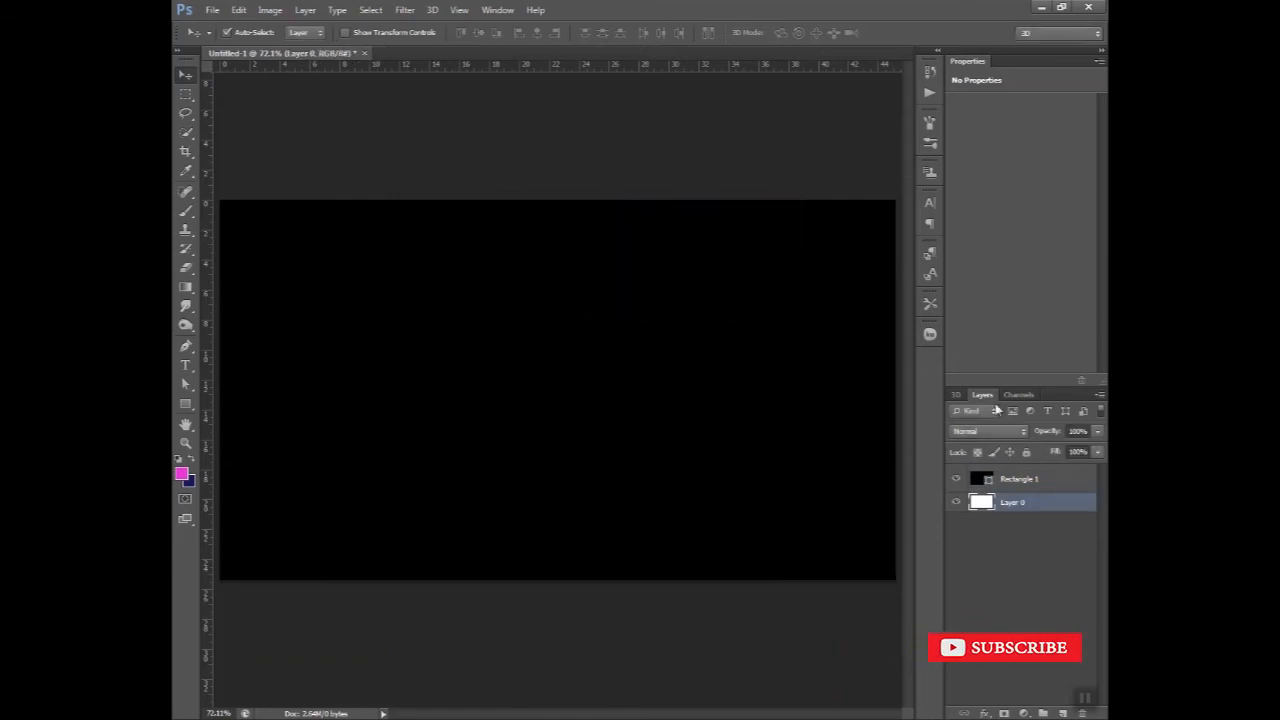
shift+click(1028, 481)
key(ctrl+e)
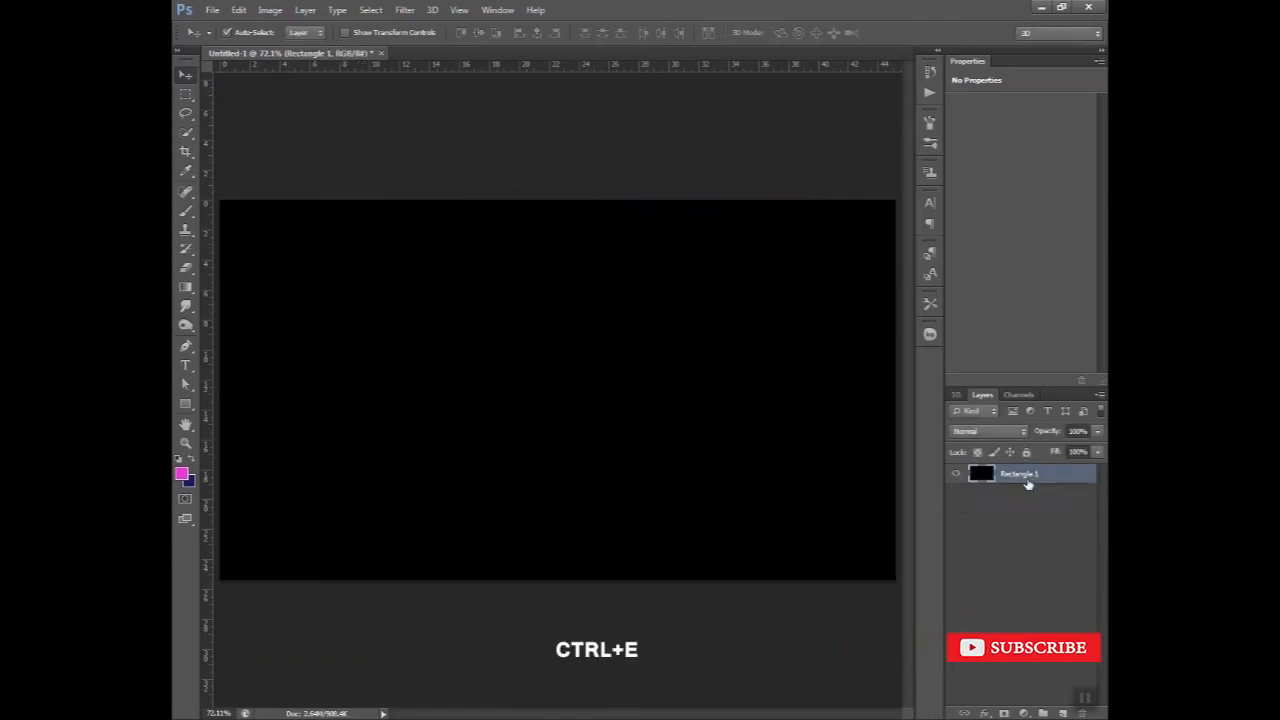
Rename the merged black layer to "background" and lock it
double_click(1026, 475)
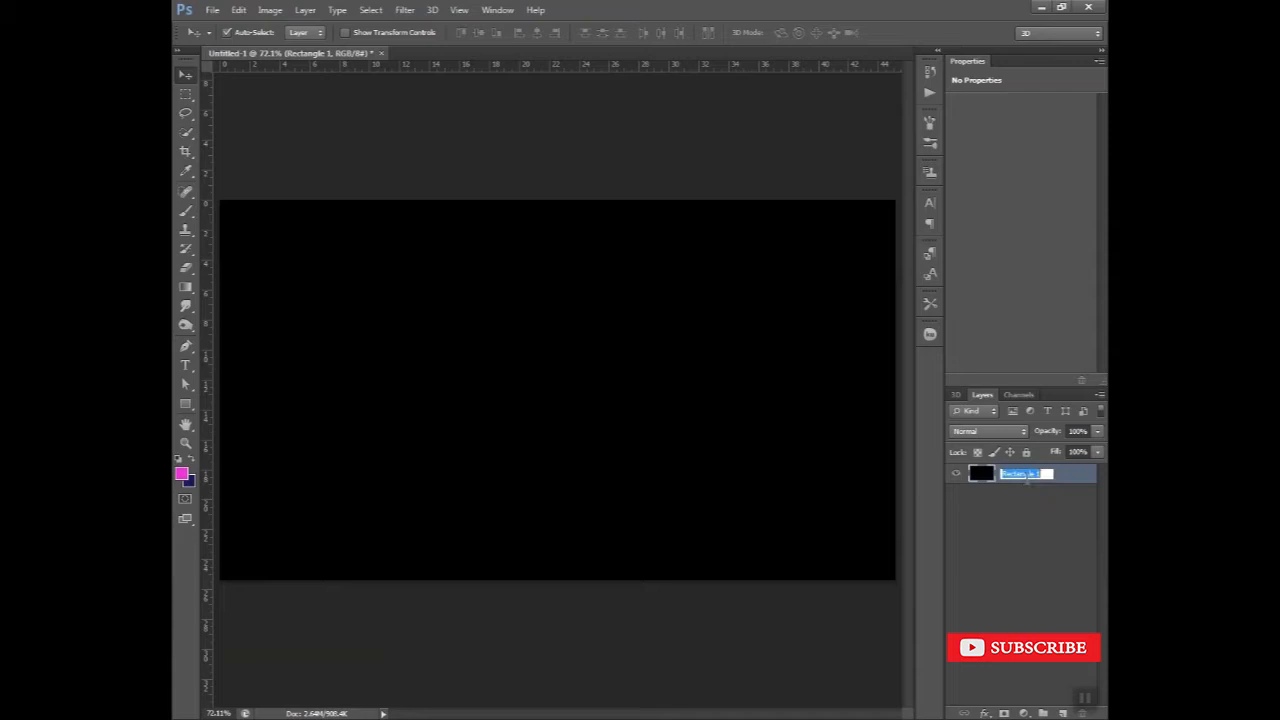
text(b)
key(Return)
click(1018, 533)
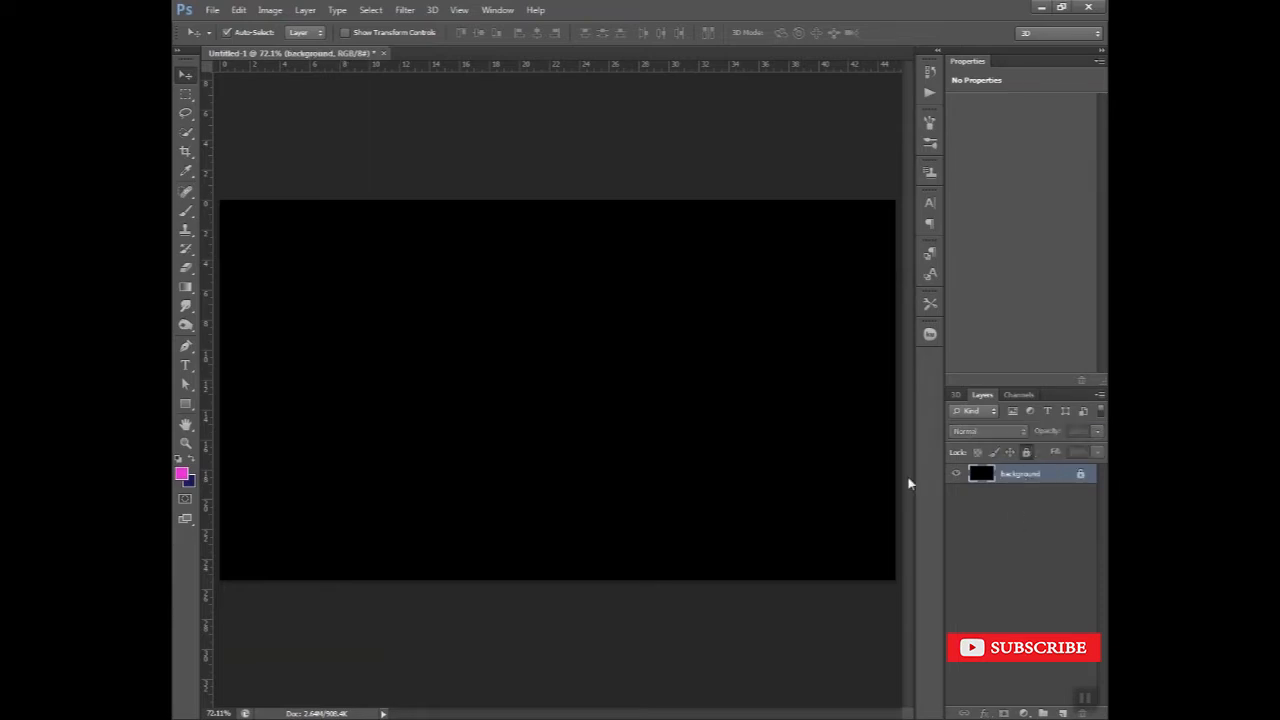
Add a white letter "S" as its own text layer near the canvas's left edge
click(184, 367)
click(279, 397)
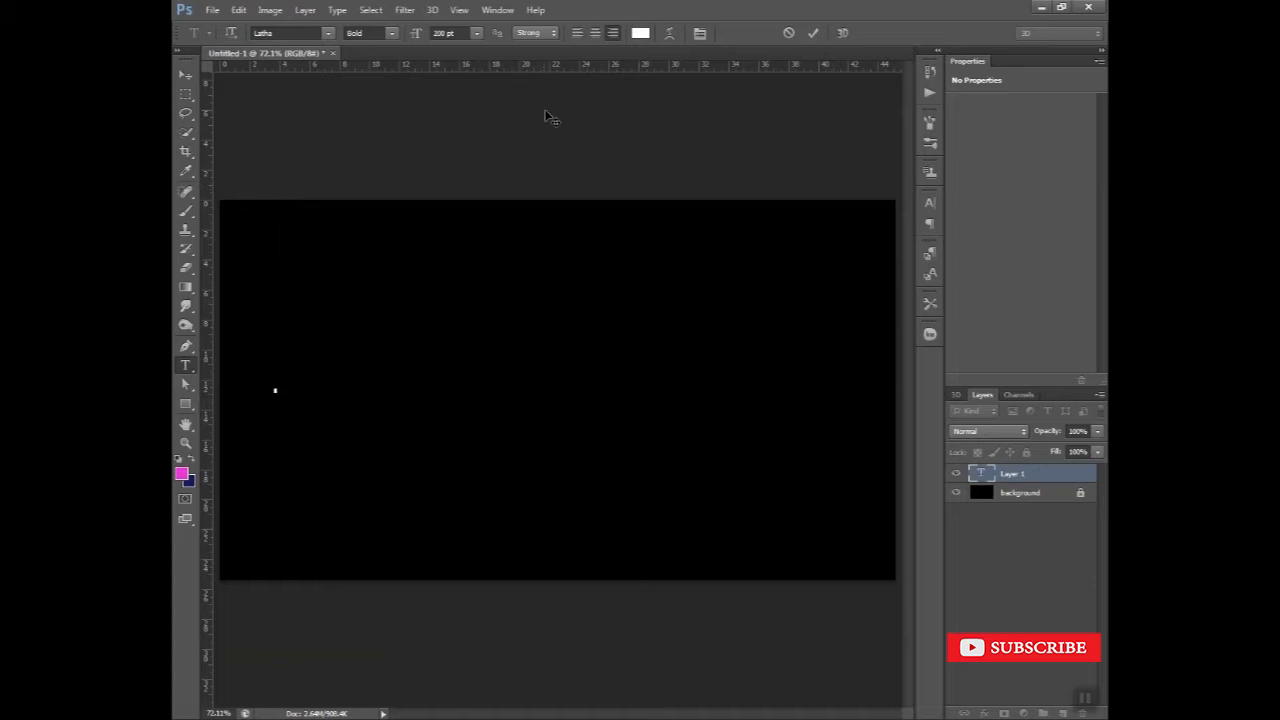
text(S)
click(185, 75)
drag(265, 381, 311, 399)
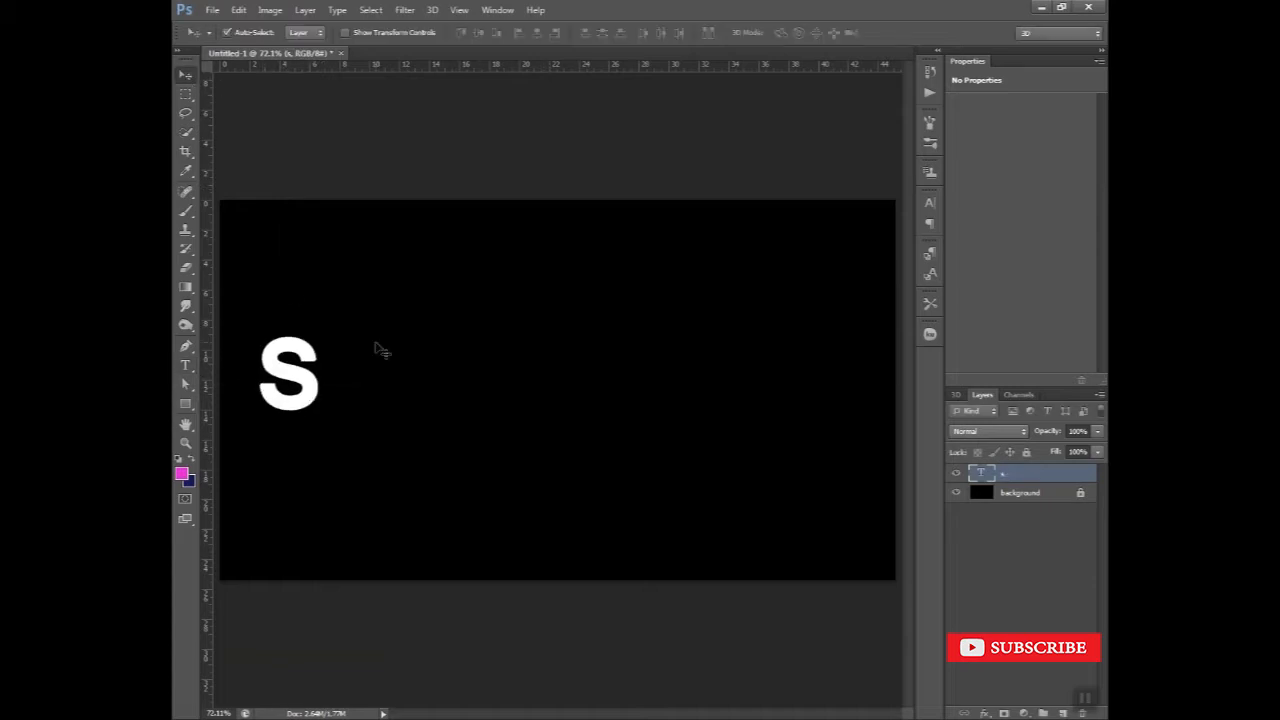
Unlock the background layer, centre the S vertically against it, and lock the background again
click(1040, 496)
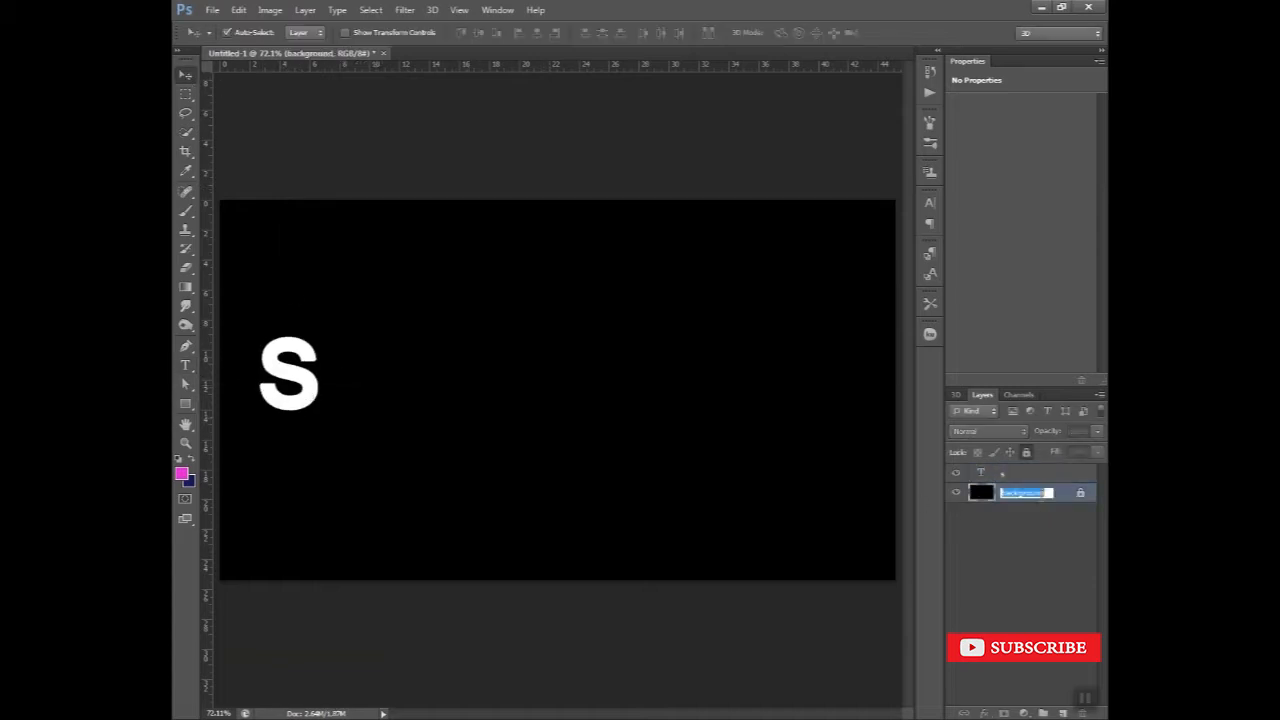
click(1022, 478)
shift+click(1024, 494)
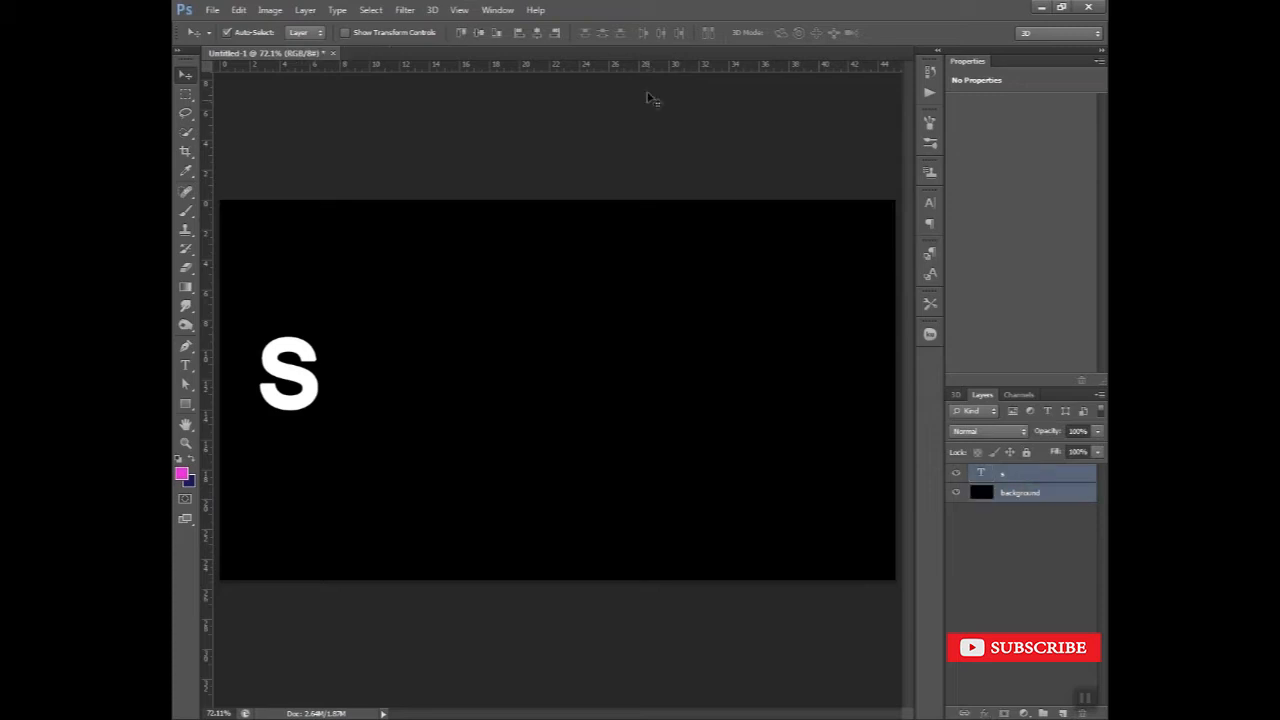
click(479, 32)
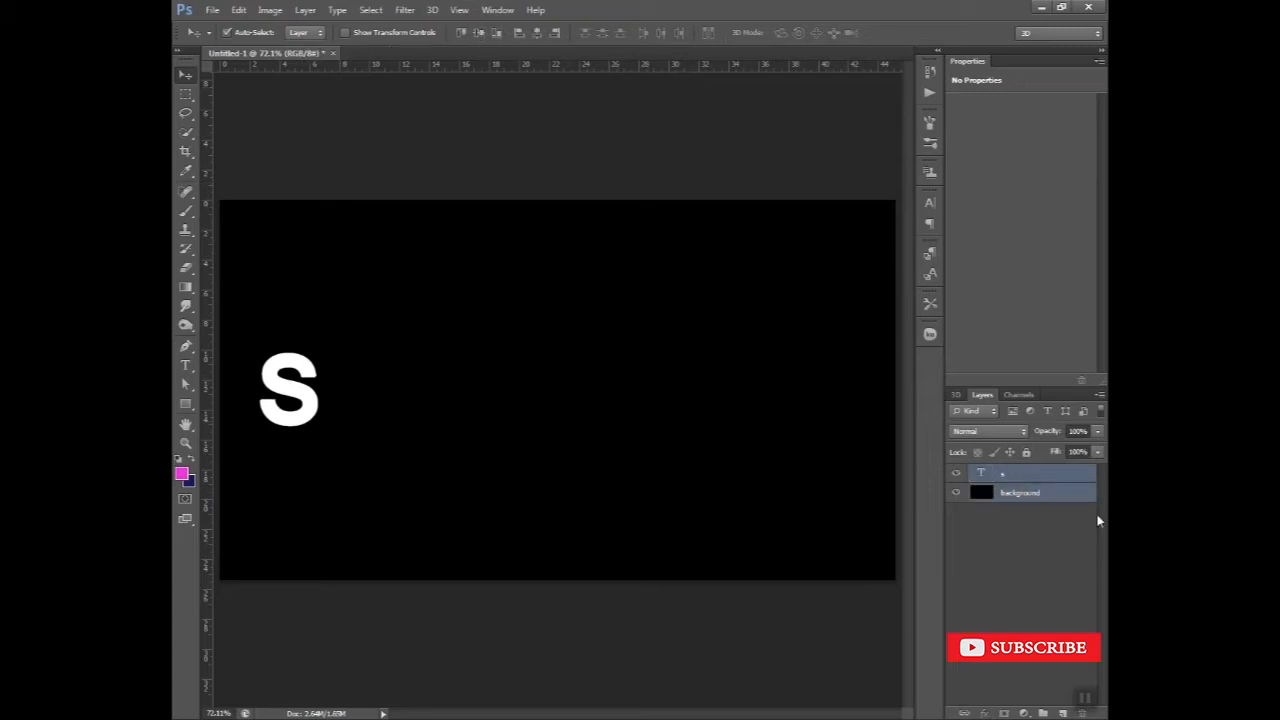
click(1090, 517)
click(1059, 495)
click(1026, 453)
click(824, 457)
Add the letter "H" as a separate text layer and line it up just right of the S
click(185, 365)
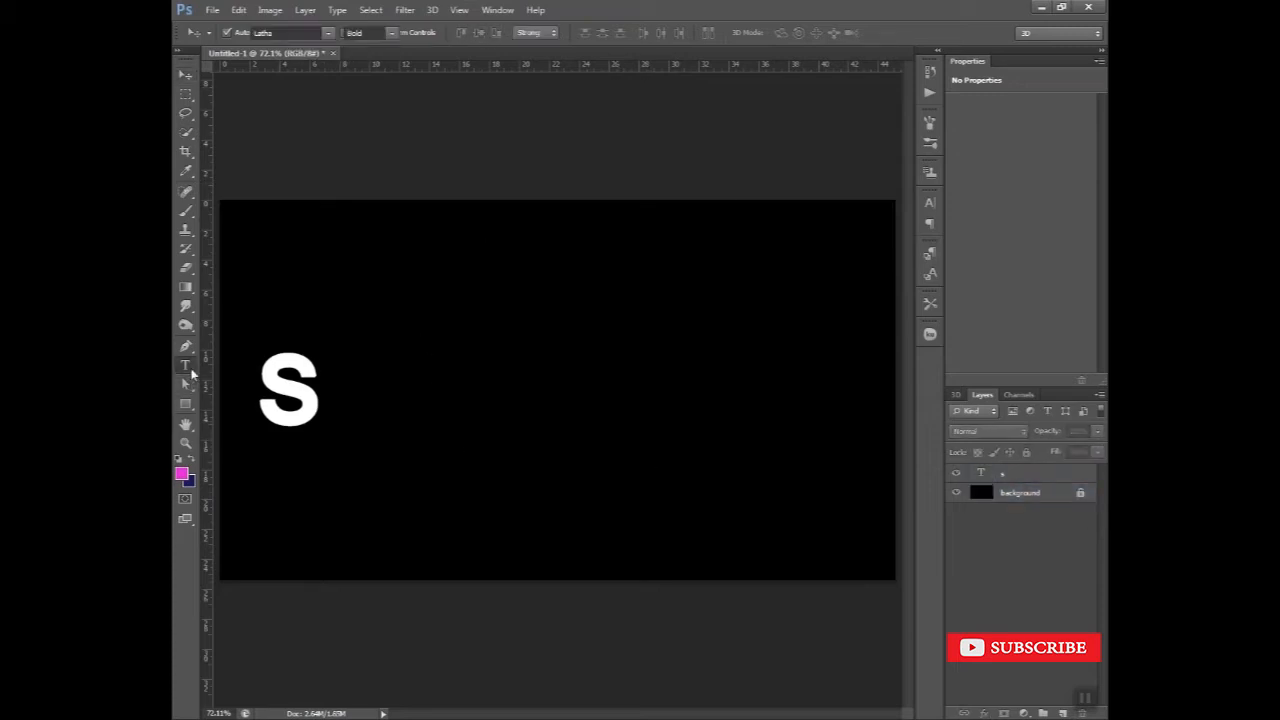
click(340, 400)
text(H)
click(185, 75)
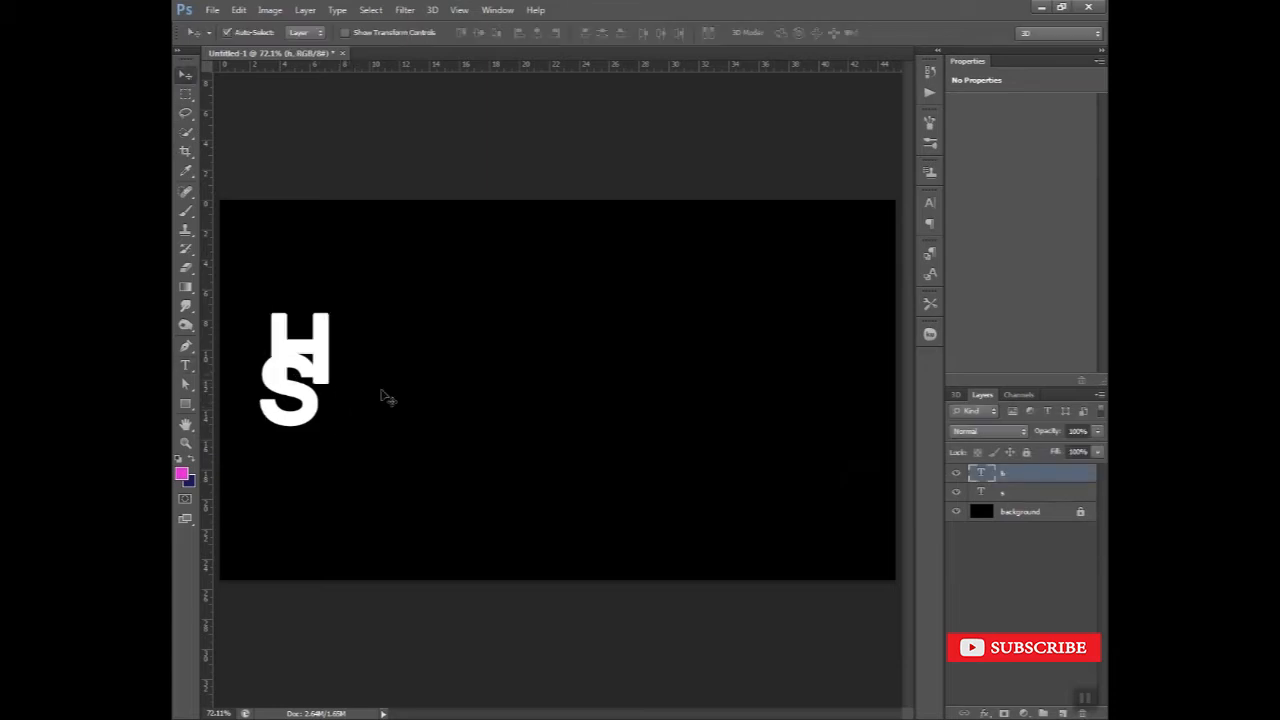
drag(322, 347, 384, 388)
click(480, 427)
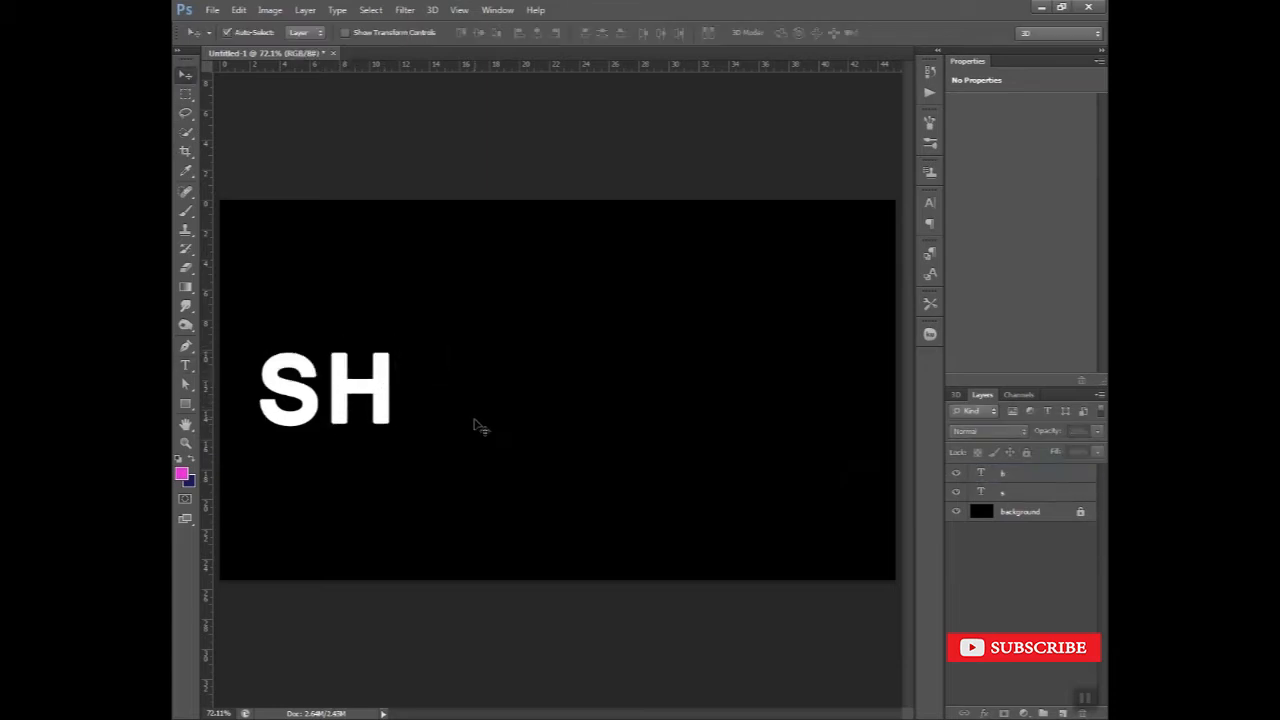
Add the letter "A" as a separate text layer and line it up just right of the H
click(185, 365)
click(432, 388)
text(A)
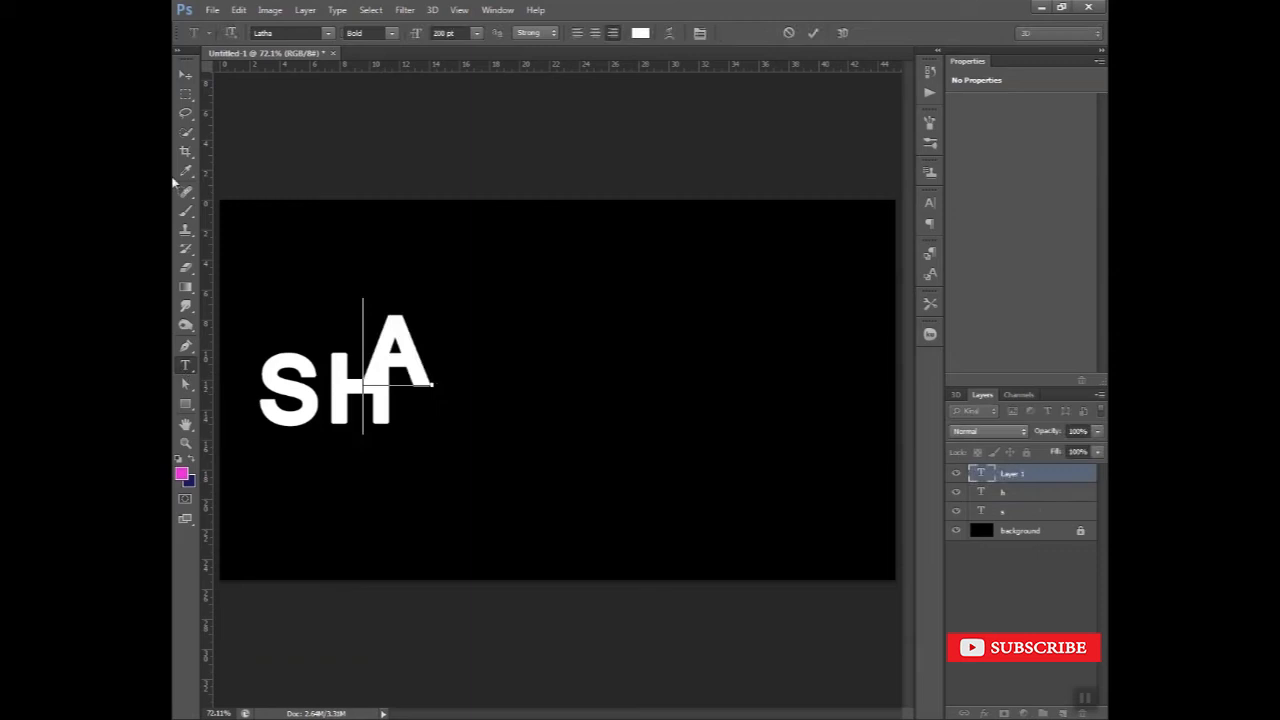
click(185, 75)
drag(410, 352, 452, 392)
click(536, 456)
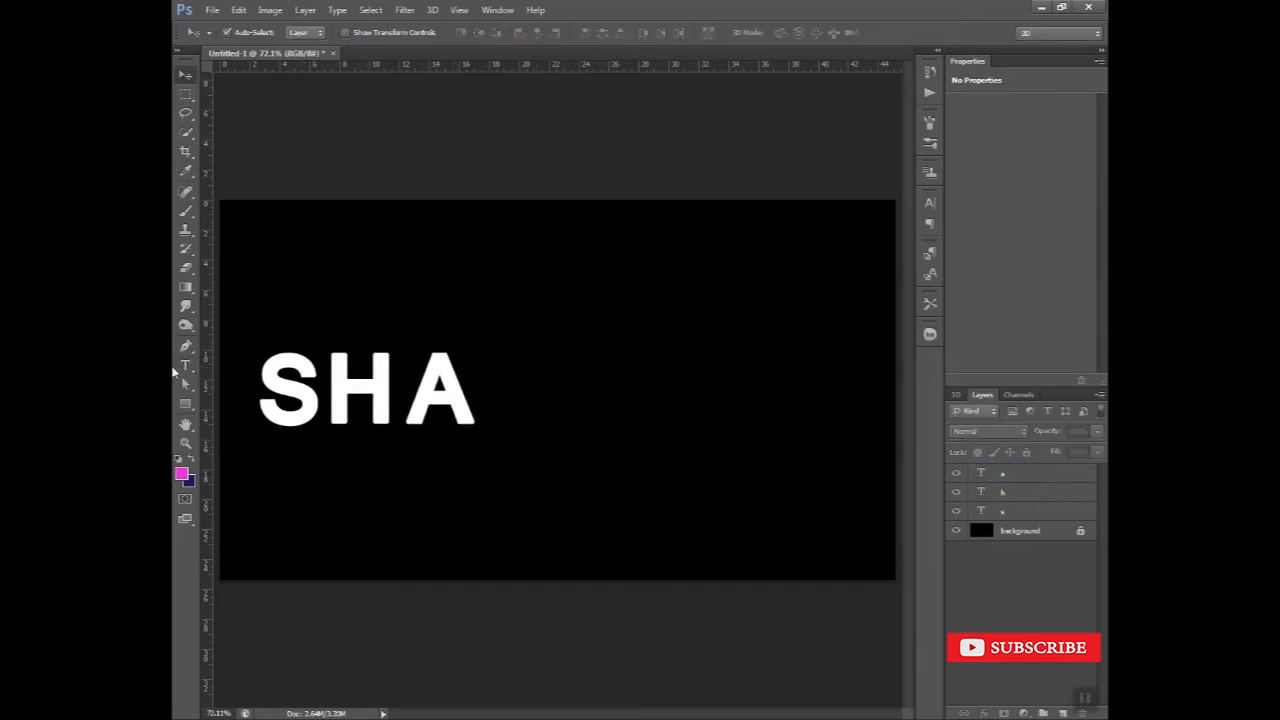
Add the letter "D" as a separate text layer and line it up just right of the A
click(185, 365)
click(508, 396)
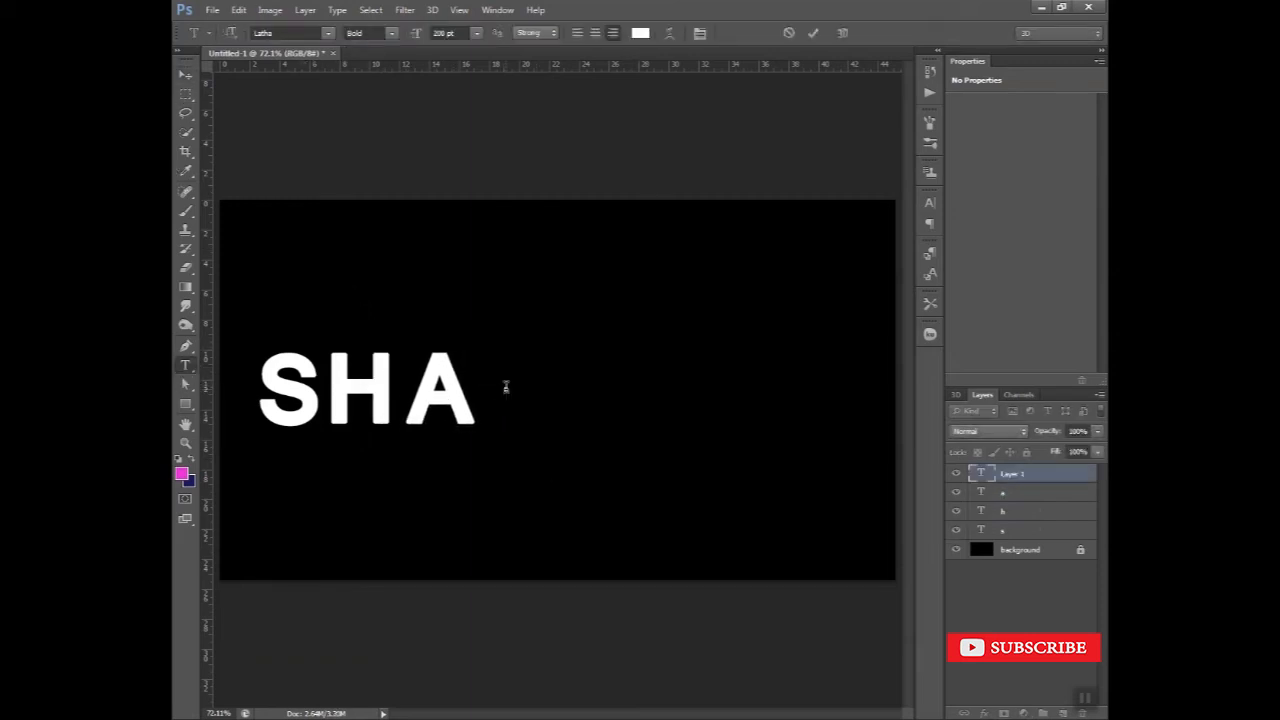
text(D)
click(185, 75)
drag(487, 340, 538, 375)
click(586, 423)
Add the letter "O" as a separate text layer and line it up just right of the D
click(185, 365)
click(586, 392)
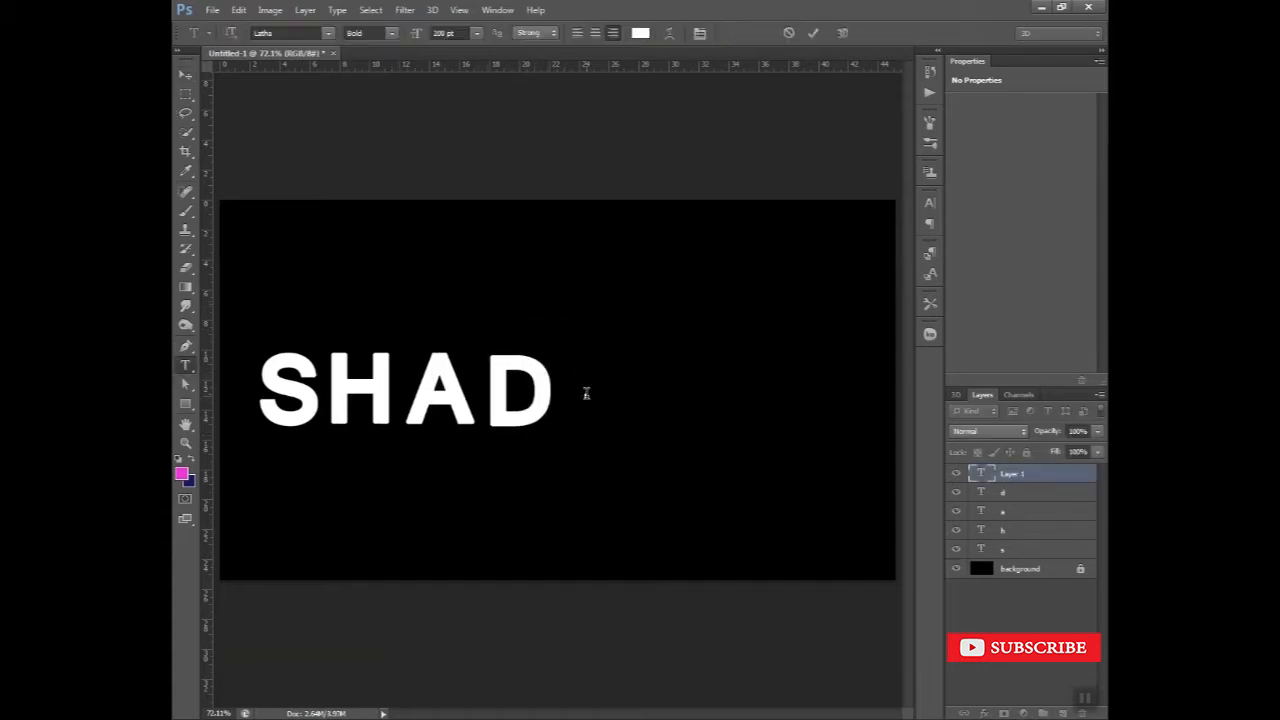
text(O)
click(182, 77)
drag(590, 385, 640, 413)
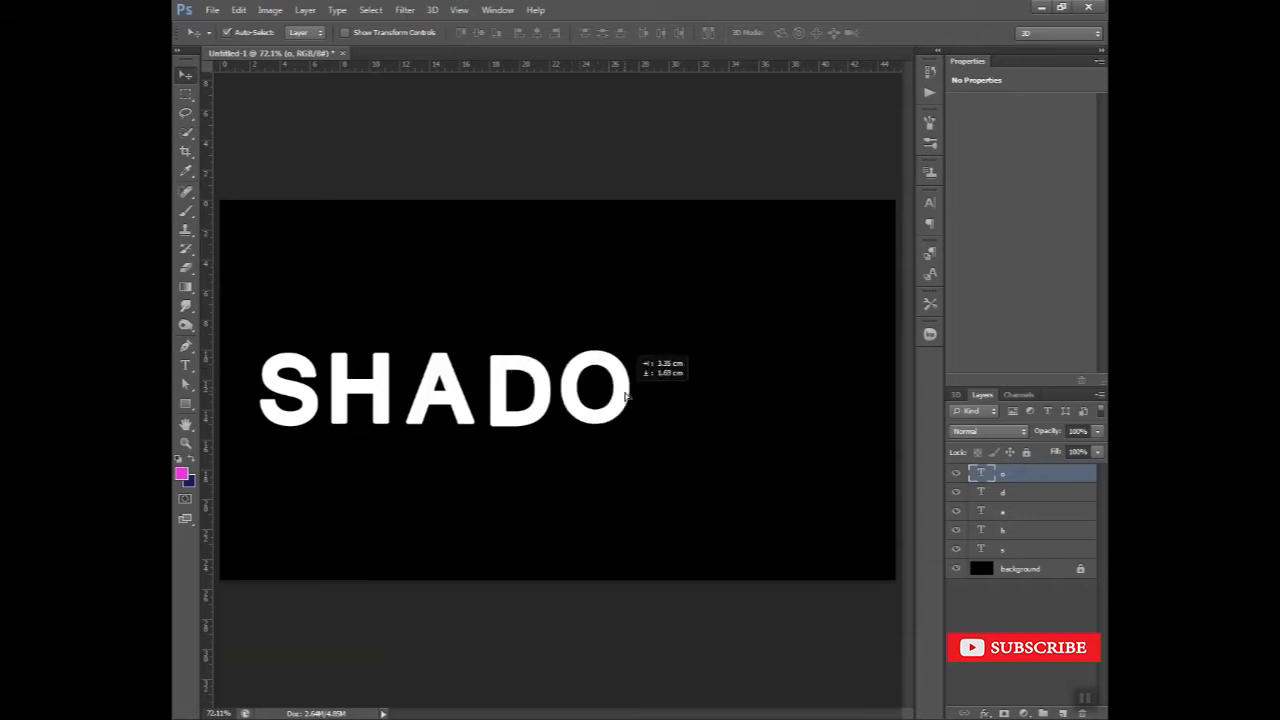
click(706, 451)
Add the letter "W" as a separate text layer and place it right of the O to complete SHADOW
click(185, 365)
click(668, 386)
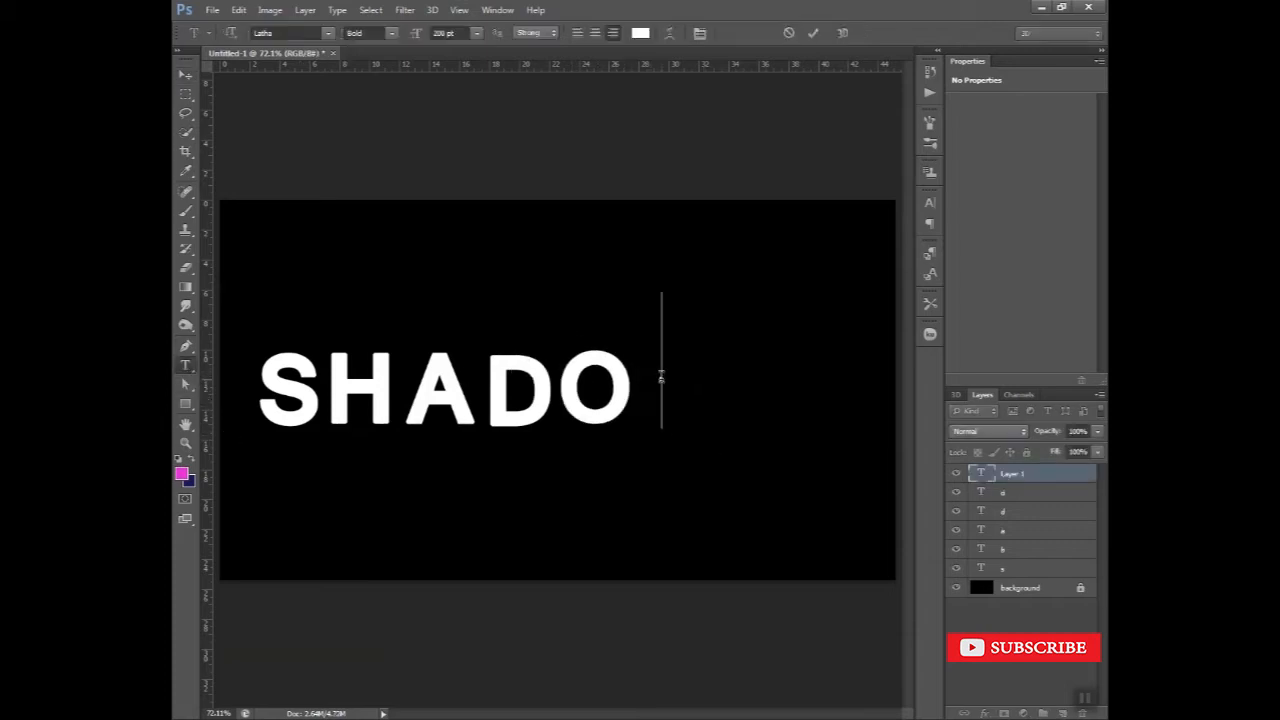
text(W)
key(ctrl+Return)
key(v)
drag(665, 333, 731, 376)
Select all six letter layers and nudge them right together until the word sits around the canvas's centre
mouse_move(790, 468)
mouse_down()
mouse_move(523, 414)
mouse_move(262, 325)
mouse_up()
key(Right)
key(Right)
key(Right)
key(Right)
key(Right)
key(Right)
key(Right)
key(Right)
key(Right)
key(Right)
key(Right)
key(Right)
key(Right)
key(Right)
key(Right)
key(Right)
key(Right)
key(Right)
key(Right)
key(Right)
key(Right)
key(Right)
key(Right)
key(Right)
key(Right)
key(Right)
key(Right)
key(Right)
key(Right)
key(Right)
key(Right)
key(Right)
key(Right)
key(Right)
key(Right)
key(Right)
key(Right)
key(Right)
key(Right)
key(Right)
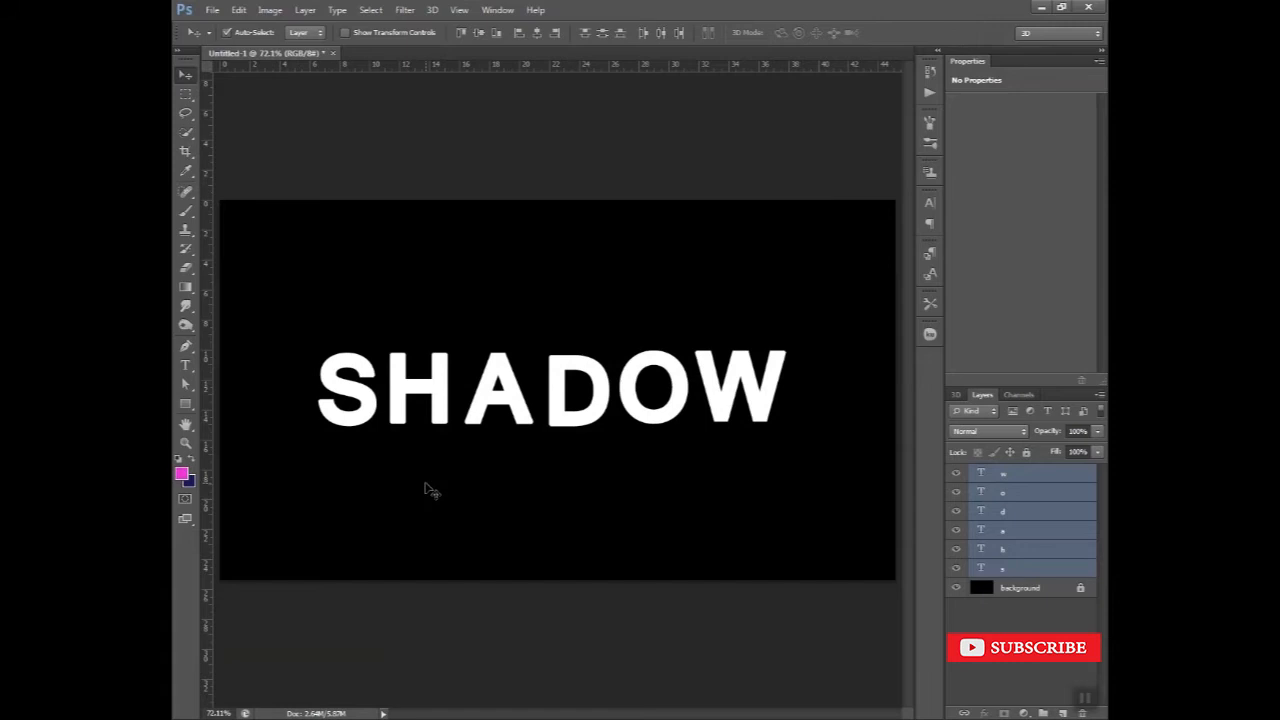
click(425, 484)
Add a layer mask to the S and fade out its right side with a reversed linear black-and-white gradient
click(371, 415)
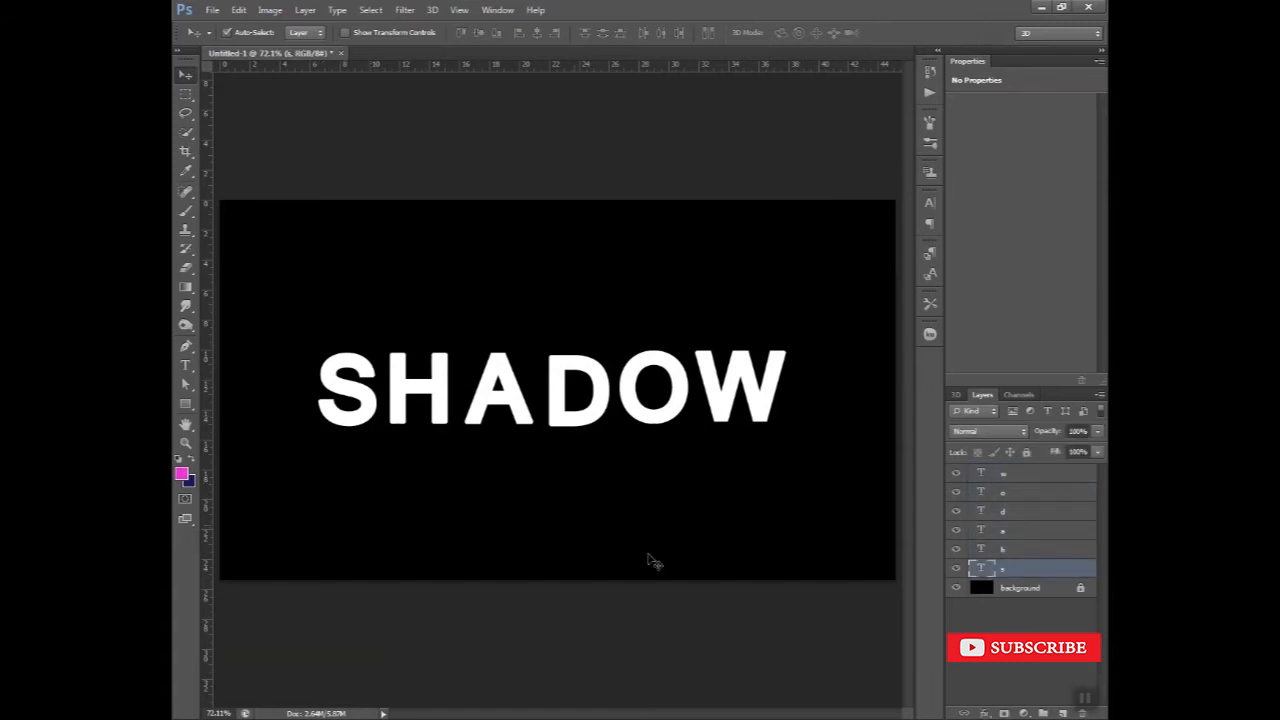
click(1005, 713)
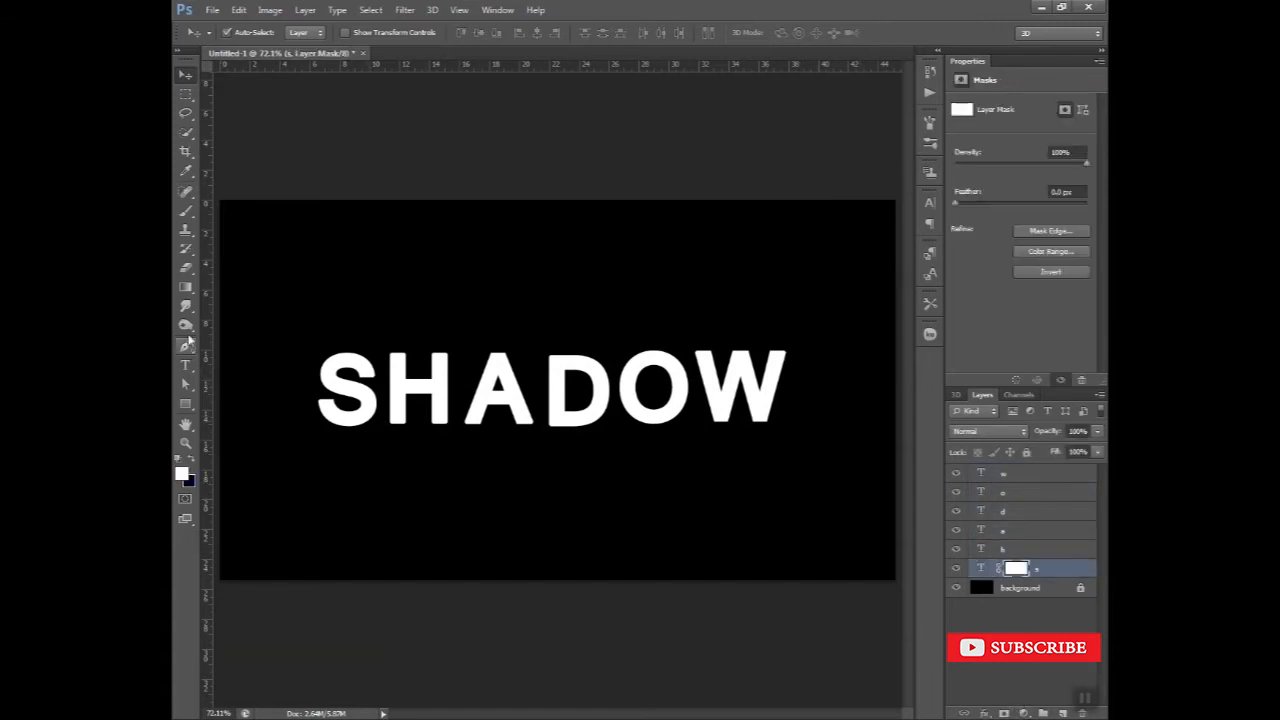
click(186, 287)
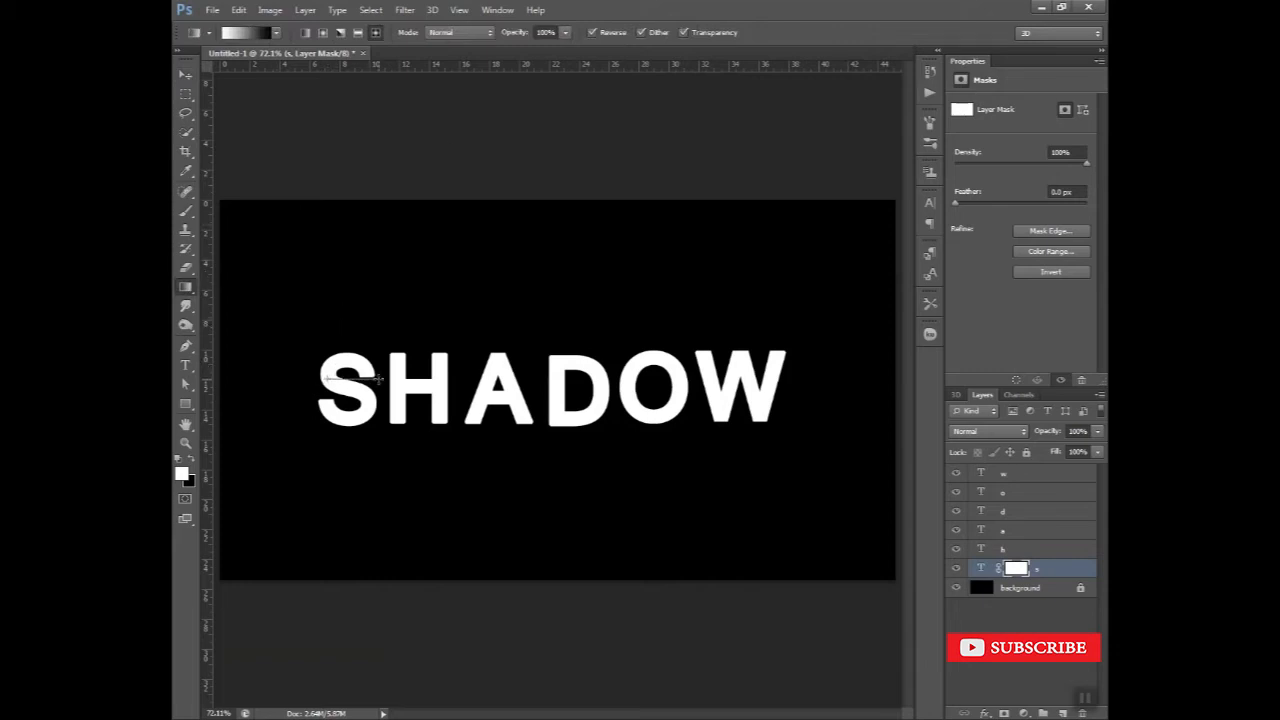
drag(379, 378, 378, 379)
click(305, 32)
drag(379, 377, 380, 377)
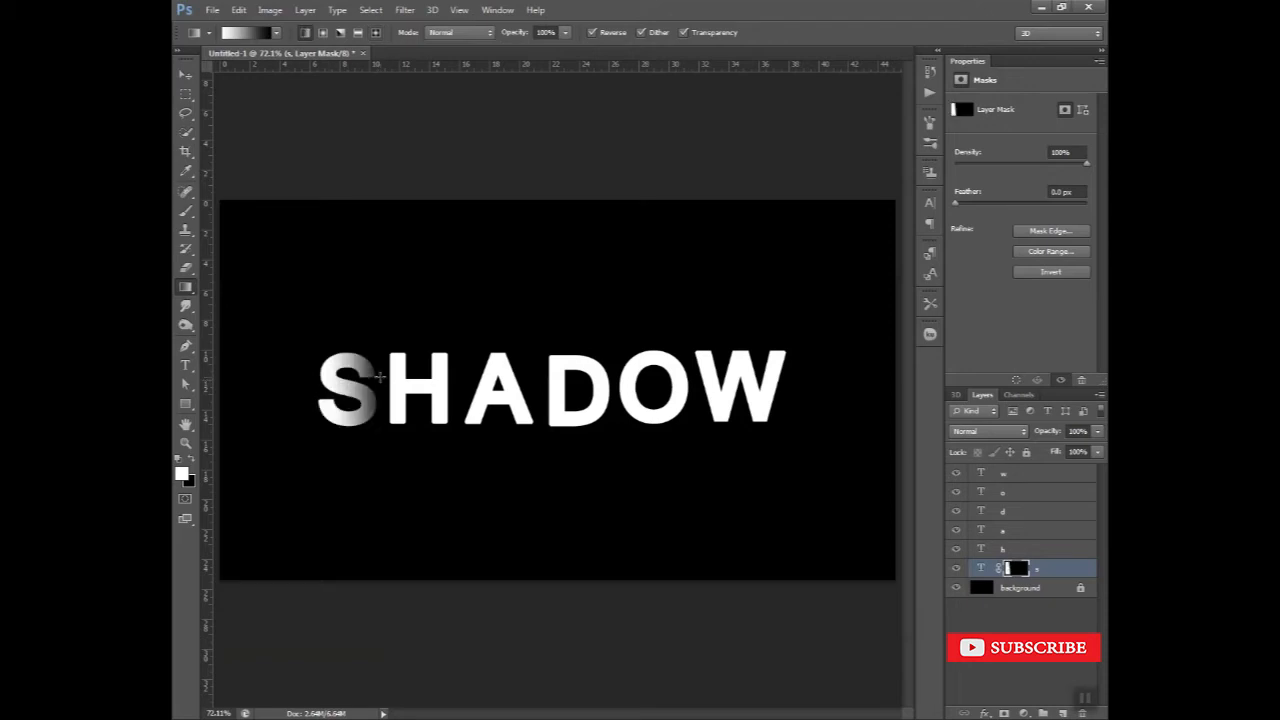
Add a layer mask to the H and fade out its right side with the linear gradient
click(1013, 553)
click(1005, 712)
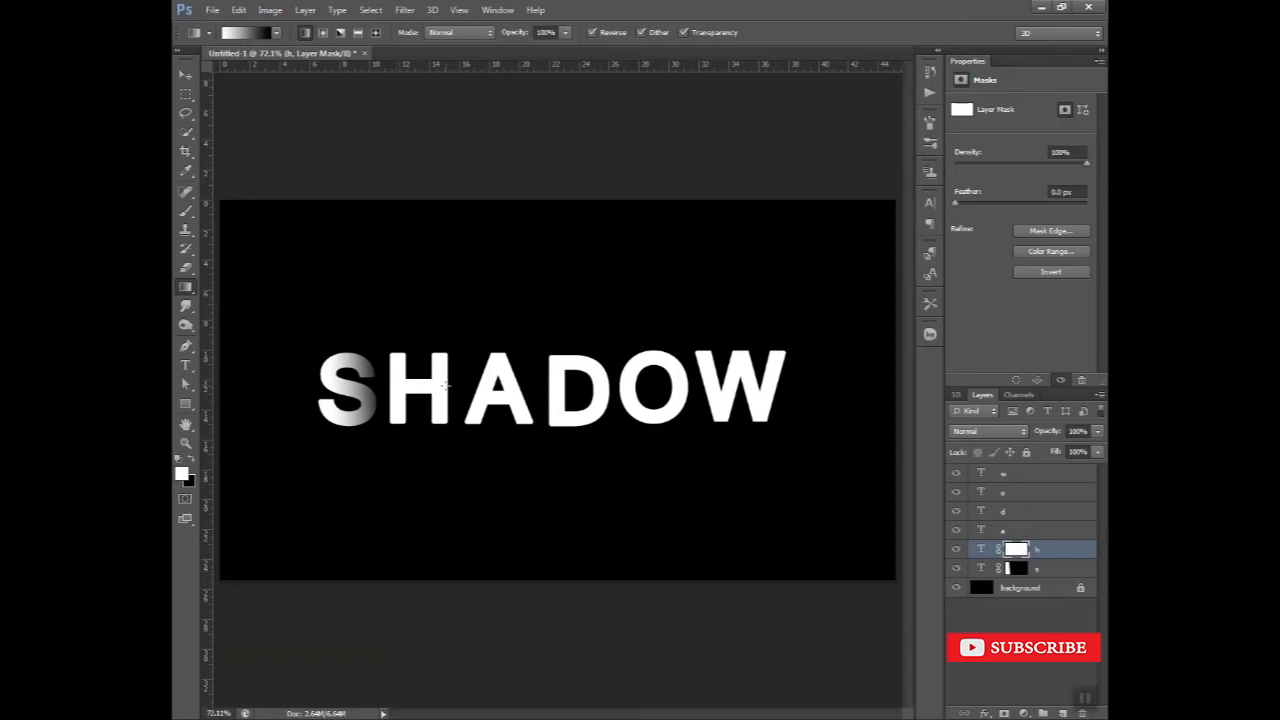
drag(446, 384, 448, 384)
Add a layer mask to the A and fade out its right side with the linear gradient
click(1007, 532)
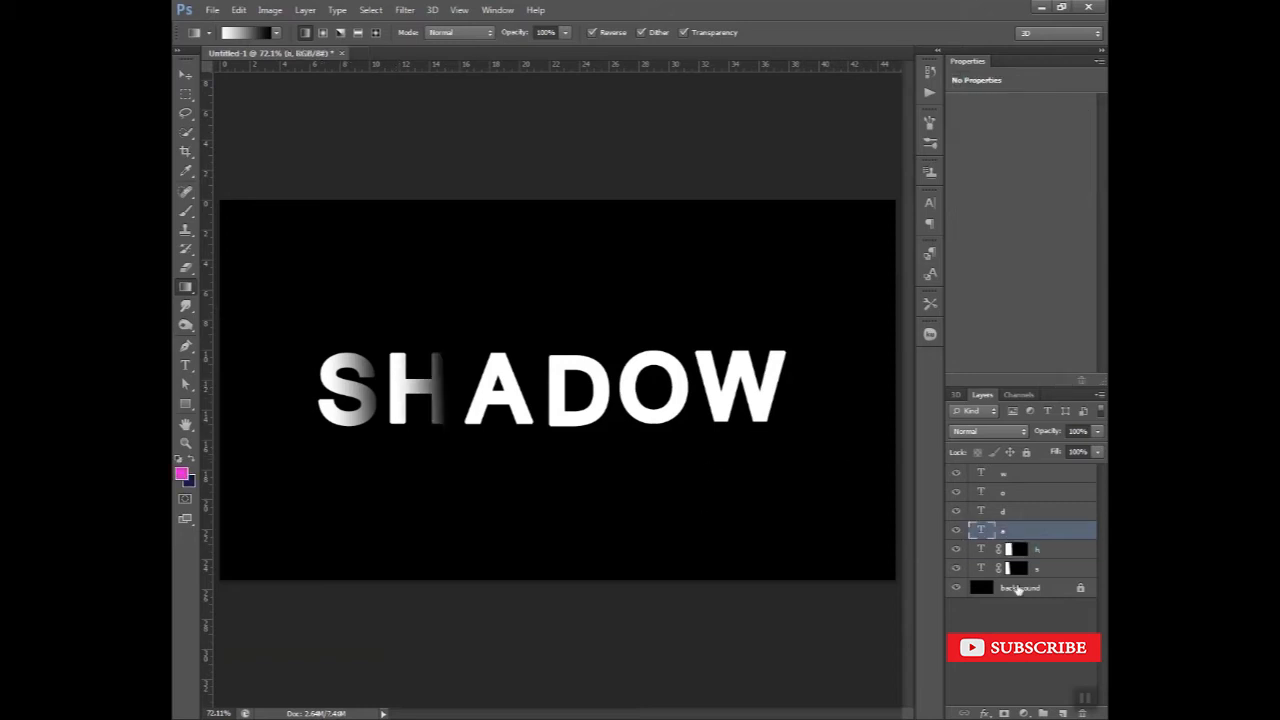
click(1005, 713)
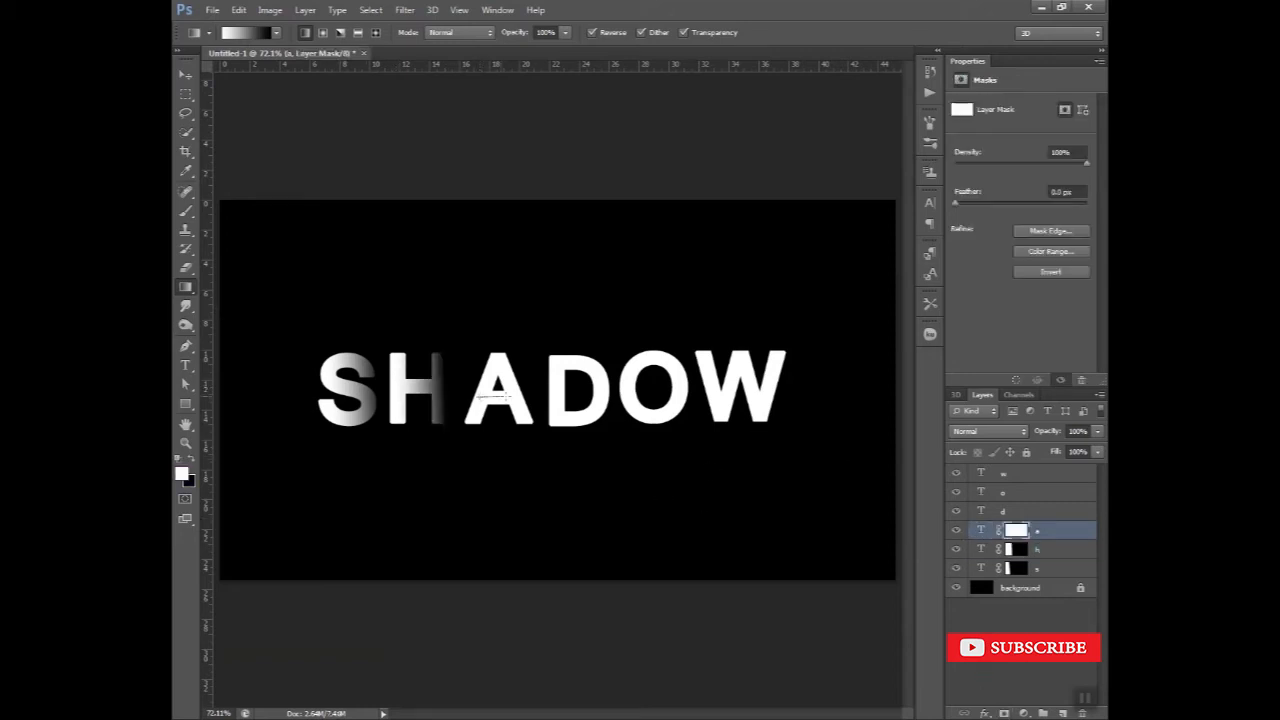
drag(522, 397, 522, 397)
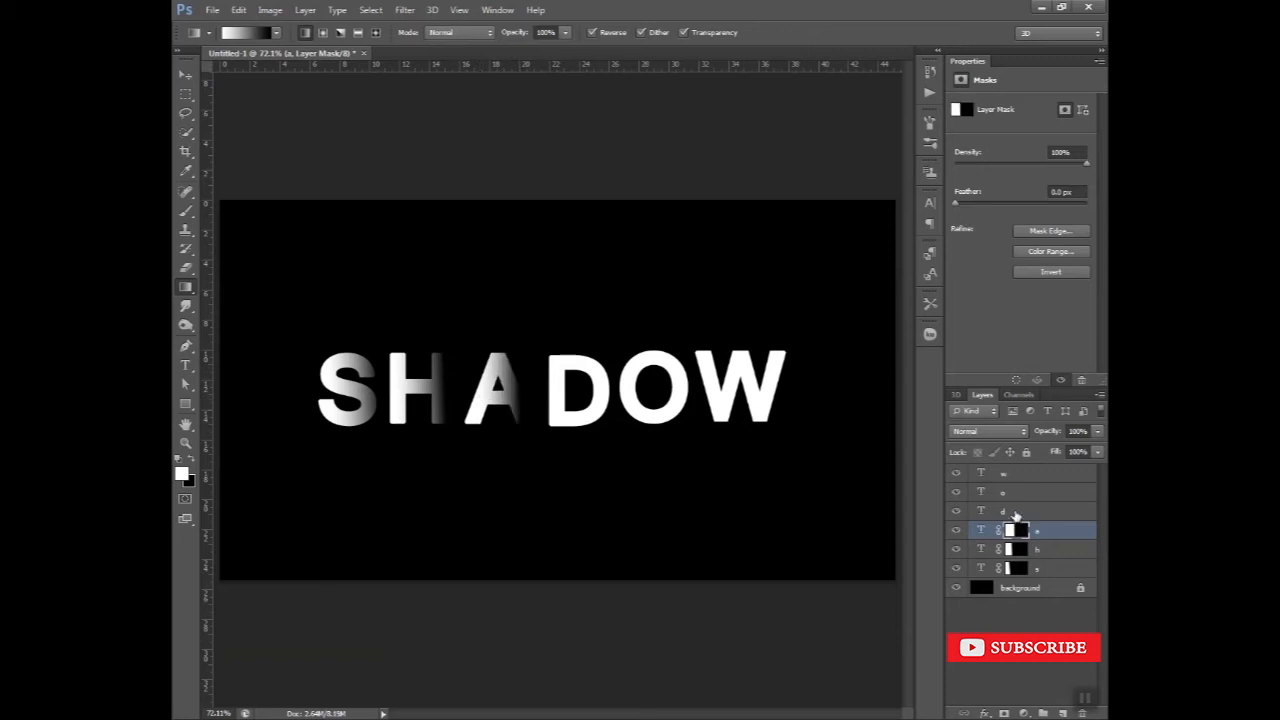
Add a layer mask to the D and fade out its right side with the linear gradient
click(1014, 512)
click(1005, 713)
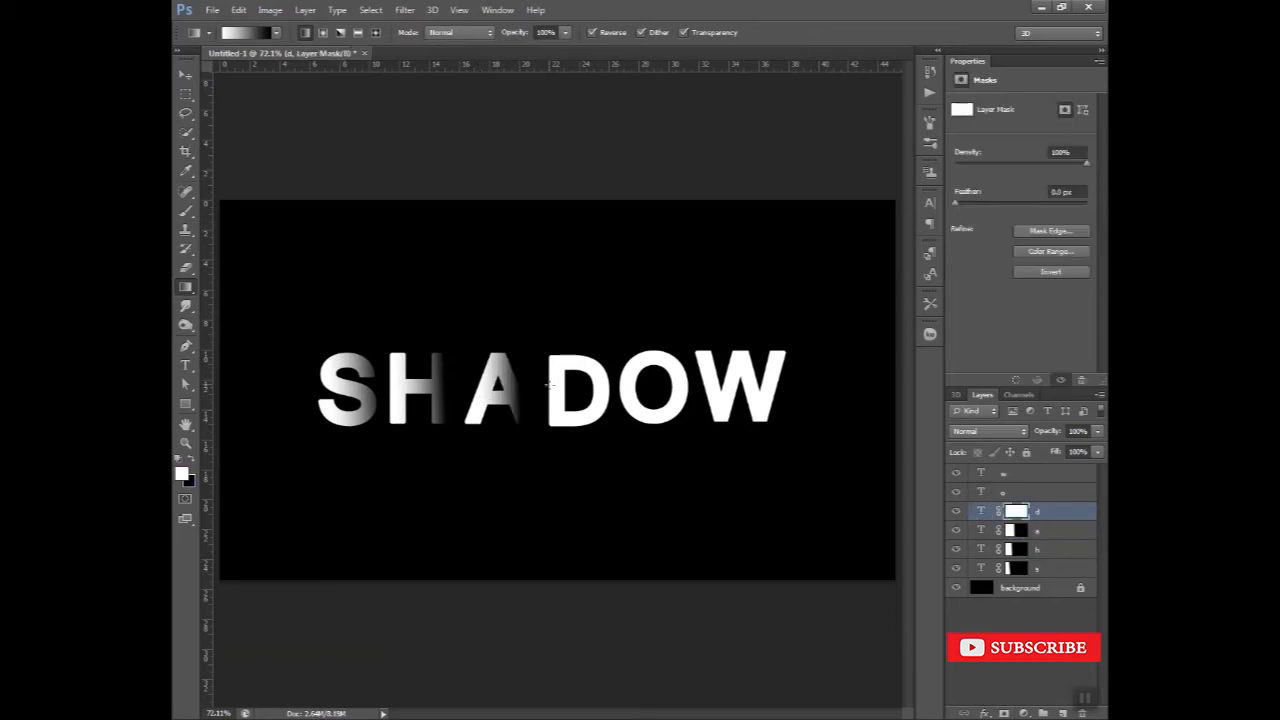
drag(612, 391, 613, 392)
Add a layer mask to the O and fade out its right side with the linear gradient
click(1020, 492)
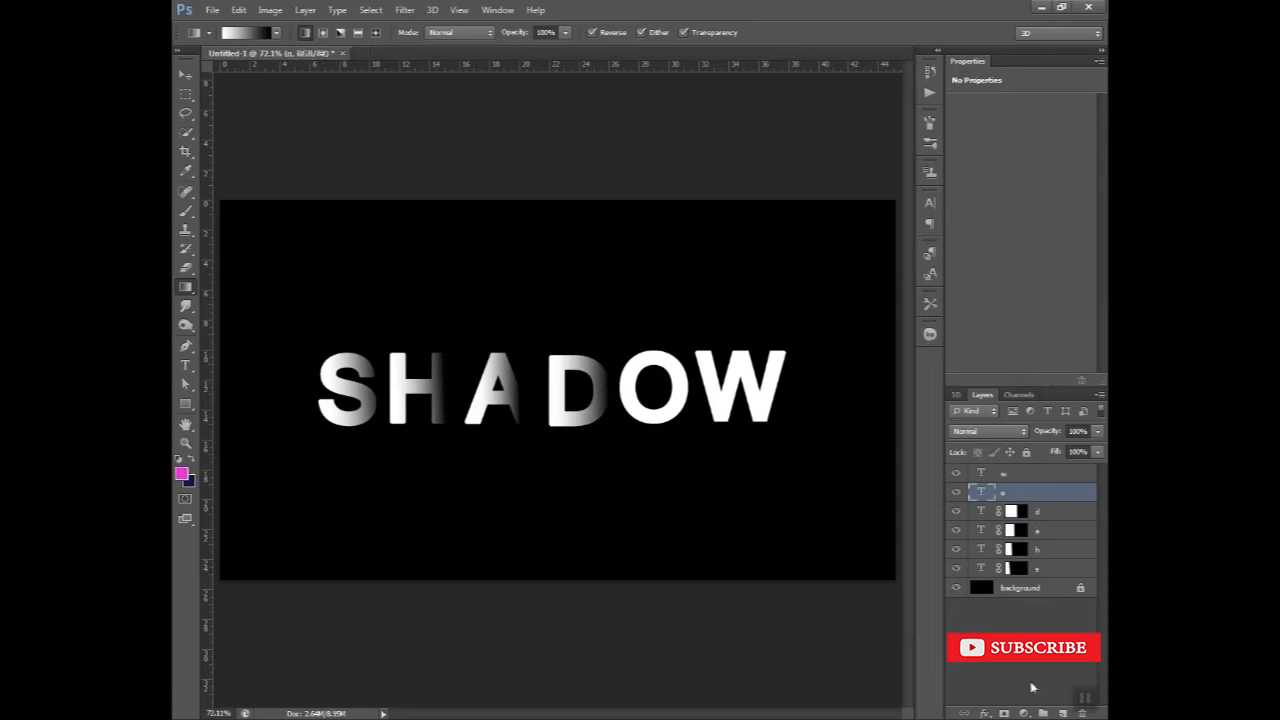
click(1005, 713)
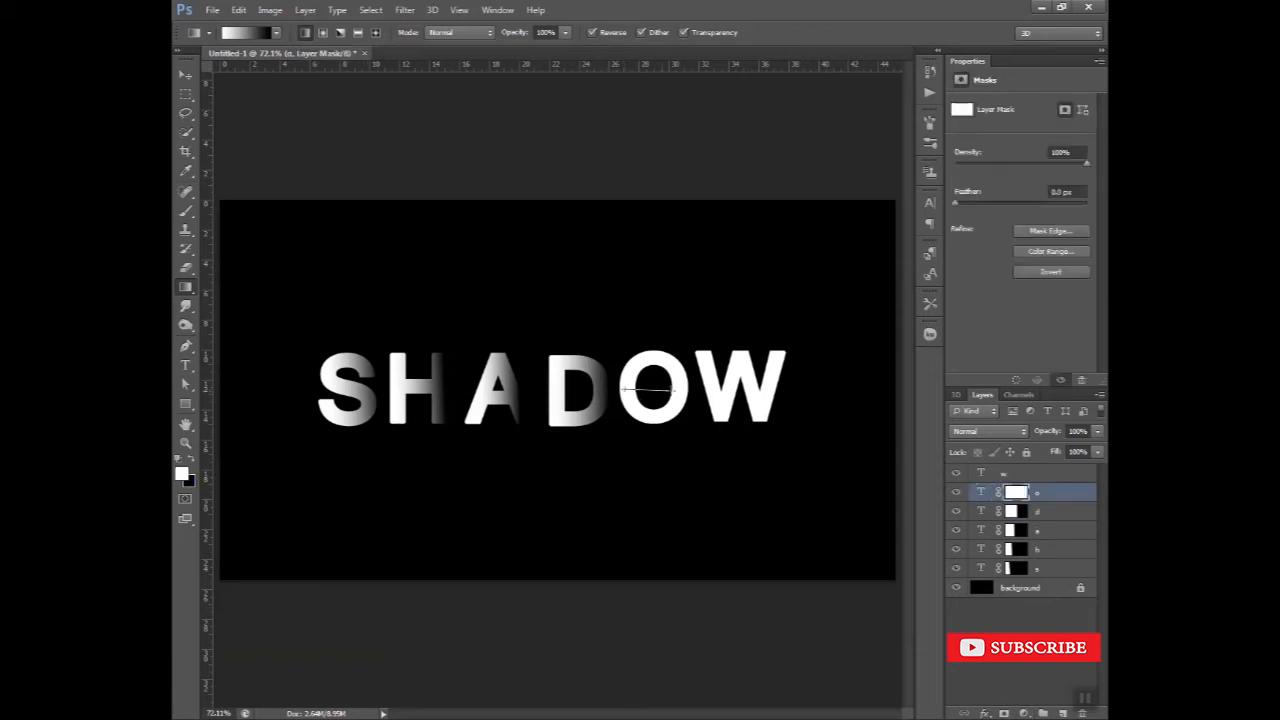
drag(686, 388, 688, 389)
Add a layer mask to the W and fade out its right side with the linear gradient
click(1005, 473)
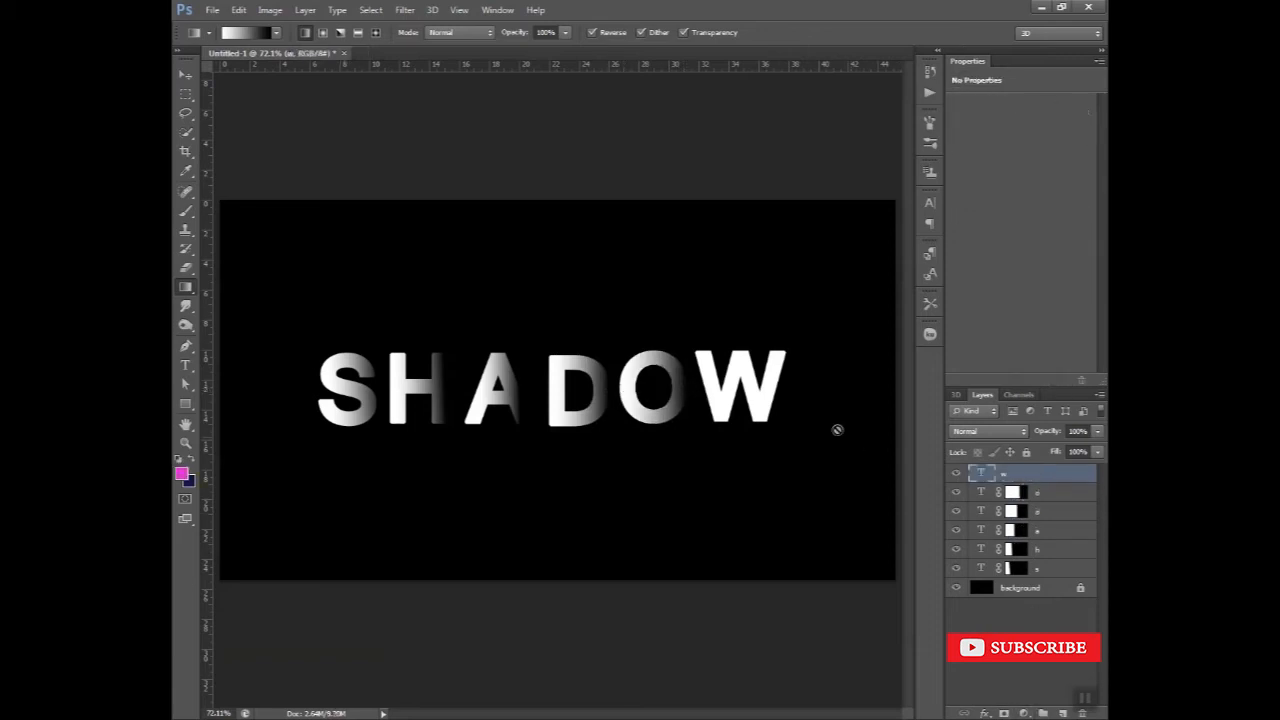
click(1004, 712)
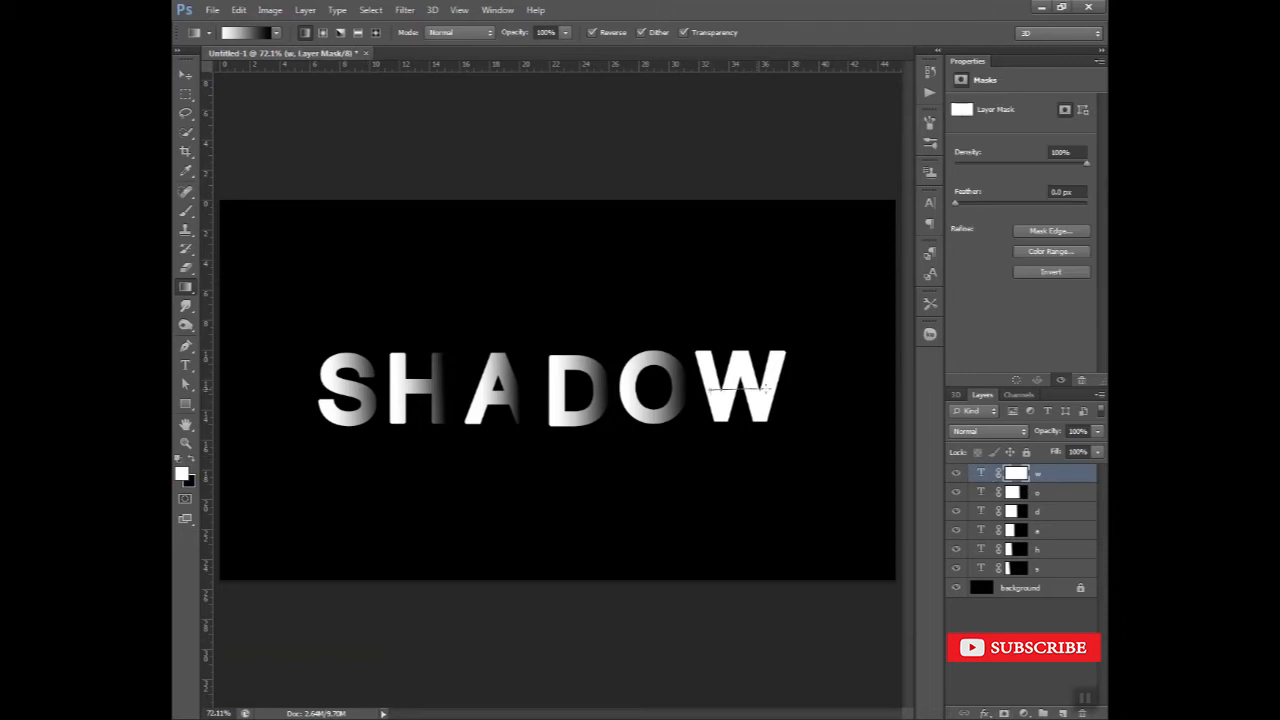
drag(784, 390, 785, 390)
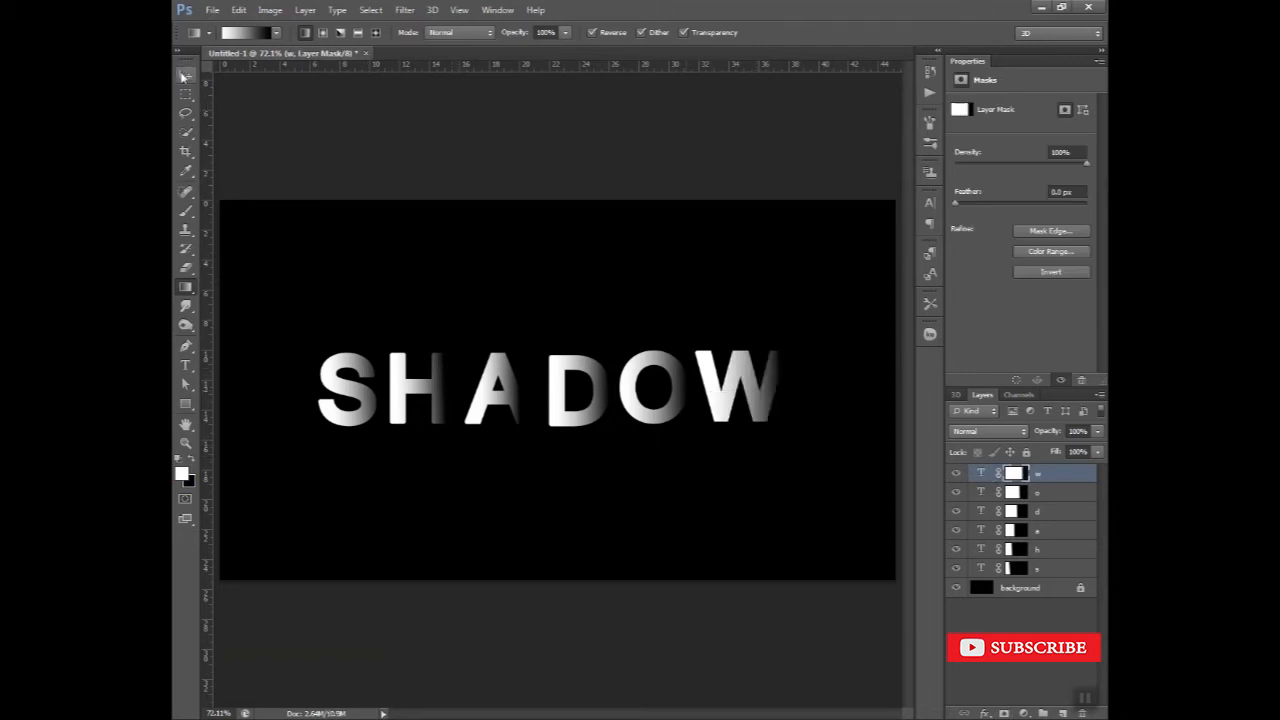
Move the SHADOW letters closer together horizontally so each one overlaps the faded right edge of the letter before it
click(185, 75)
drag(345, 419, 356, 419)
drag(438, 418, 467, 416)
drag(368, 422, 403, 418)
drag(560, 418, 528, 418)
drag(629, 420, 573, 422)
drag(716, 408, 636, 407)
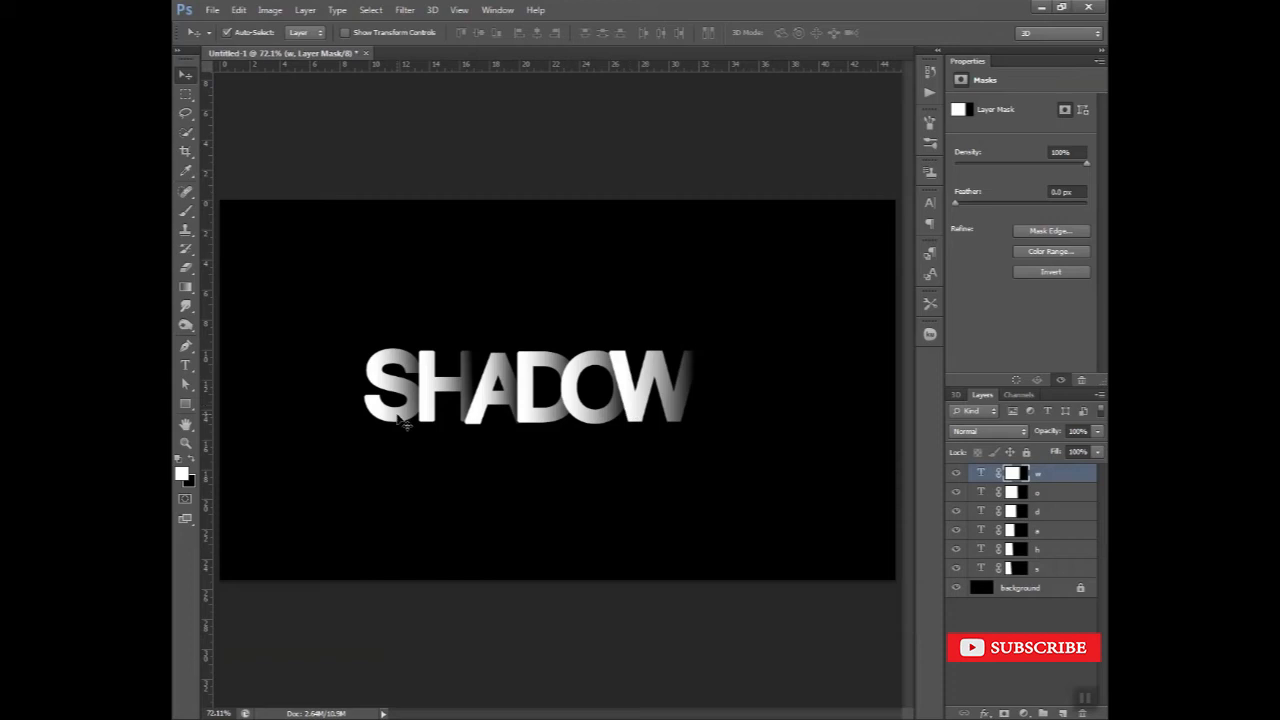
Shift the S slightly left and redraw the linear gradient on the H's mask to reveal more of its right side
drag(404, 424, 395, 424)
click(437, 418)
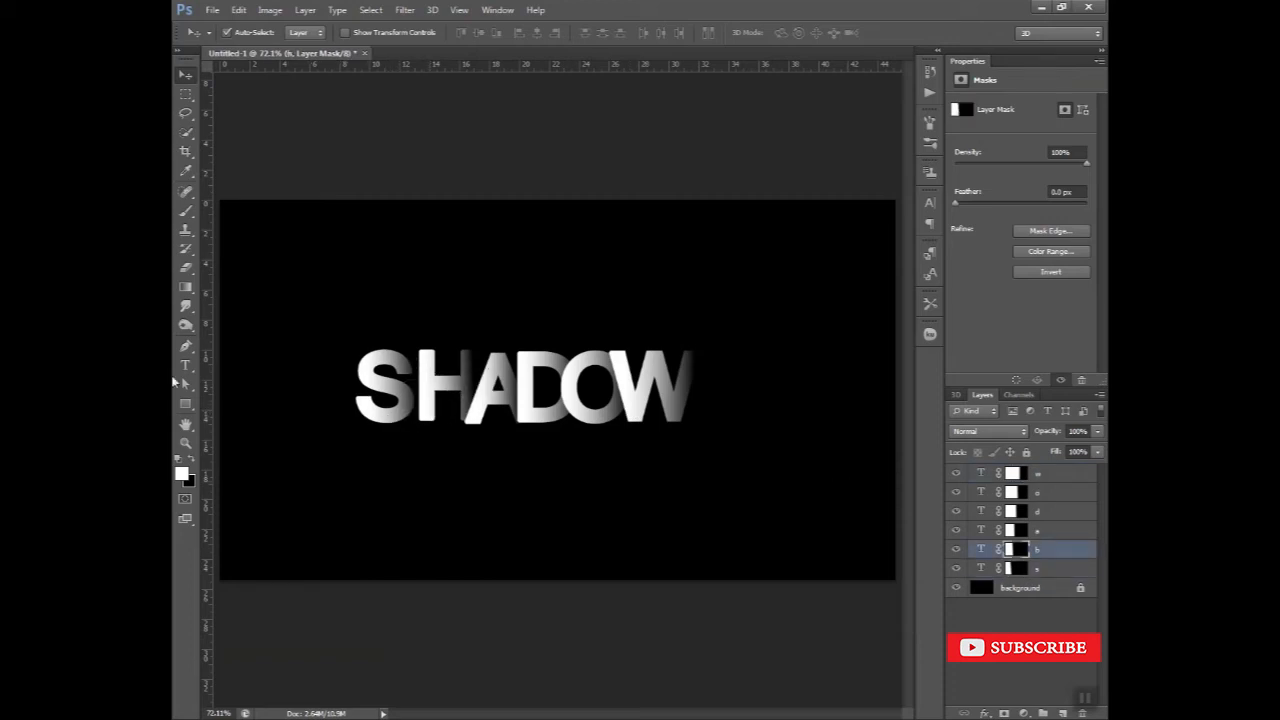
click(185, 287)
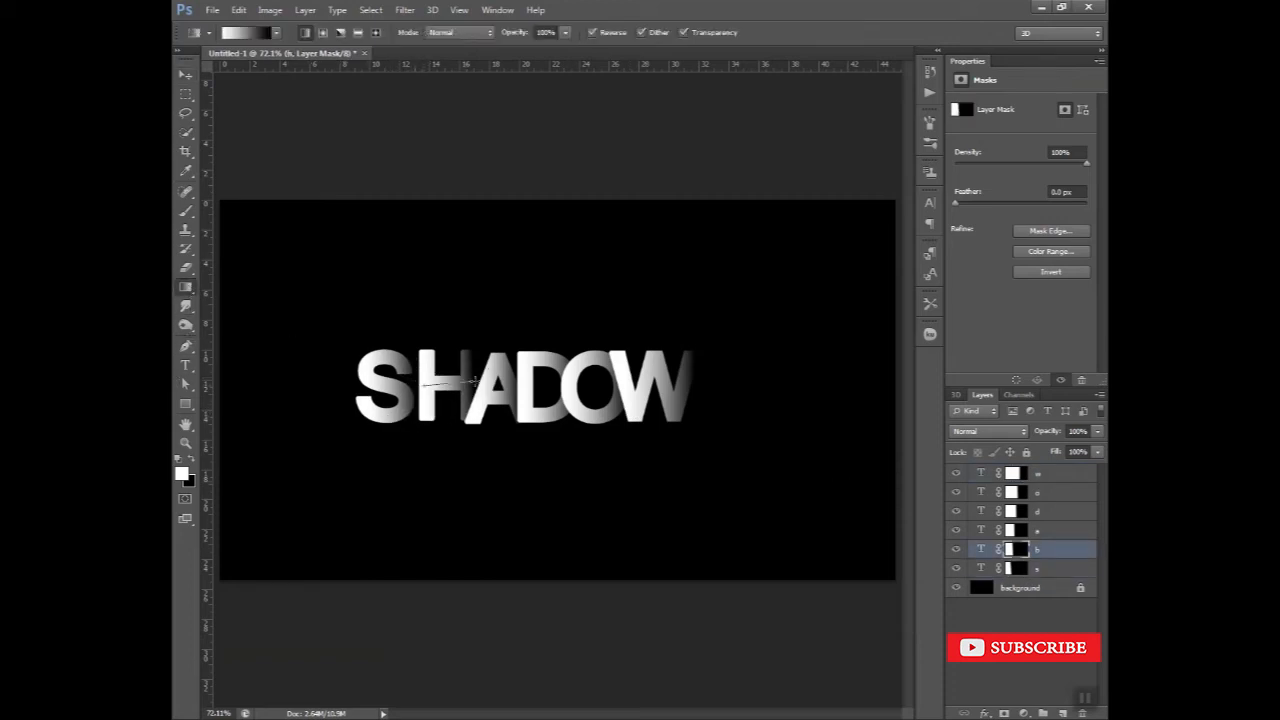
drag(482, 385, 479, 390)
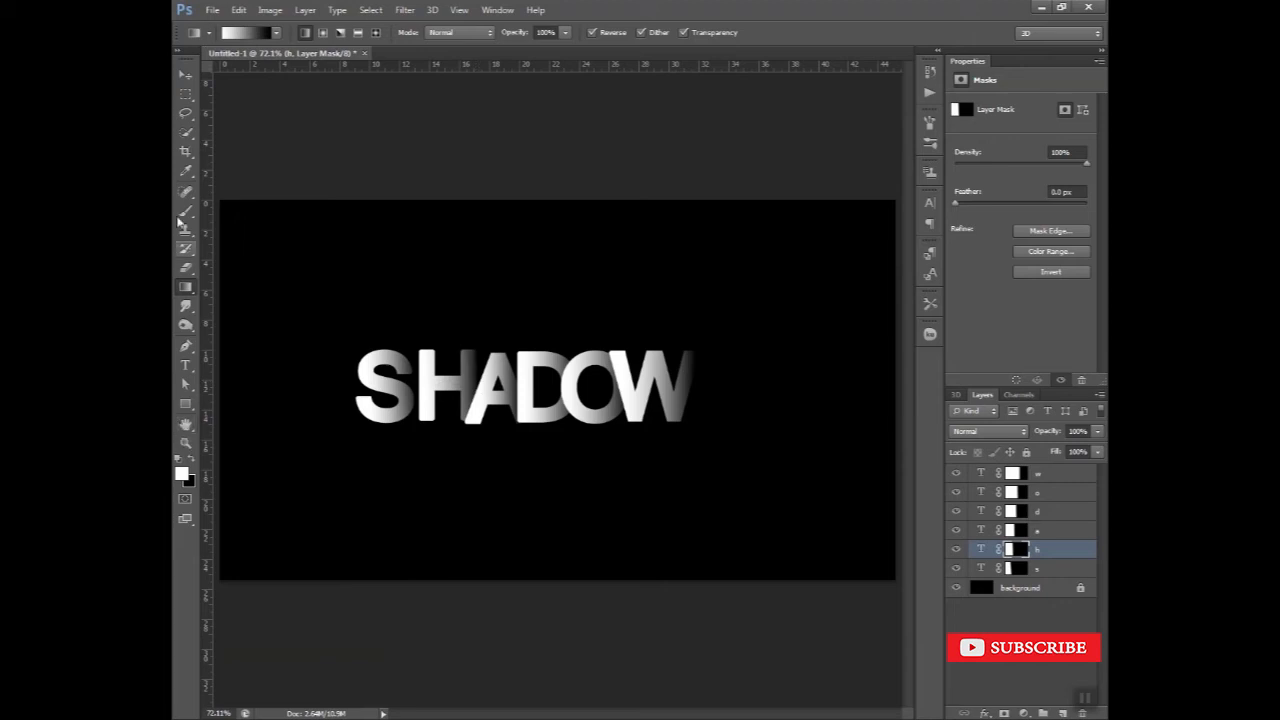
Fine-tune the letter spacing by moving the H and A slightly left and the W slightly right
click(185, 75)
drag(632, 402, 588, 400)
drag(405, 411, 393, 411)
drag(430, 413, 402, 422)
click(489, 462)
click(440, 427)
click(392, 419)
click(548, 482)
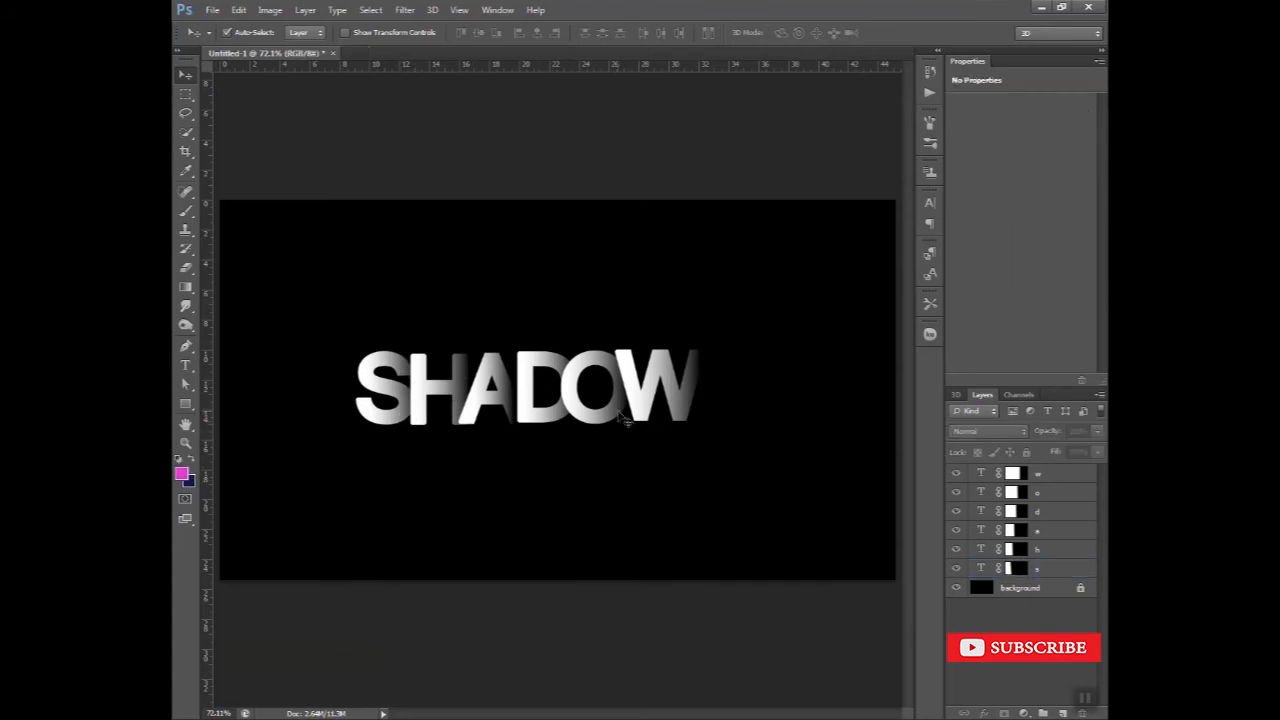
click(683, 410)
drag(679, 404, 683, 404)
Select all six letter layers and align their top edges
drag(749, 469, 336, 331)
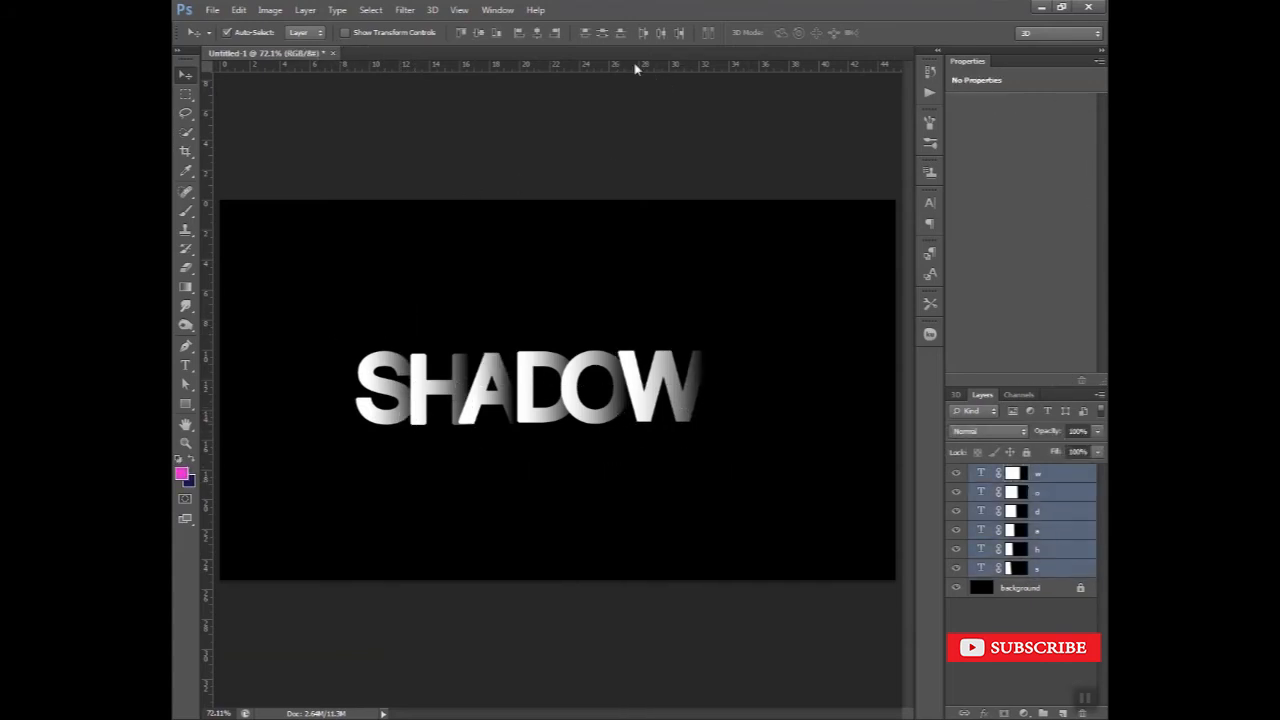
click(462, 36)
click(551, 326)
Nudge the O and the A slightly to the right to even out the overlaps
click(640, 391)
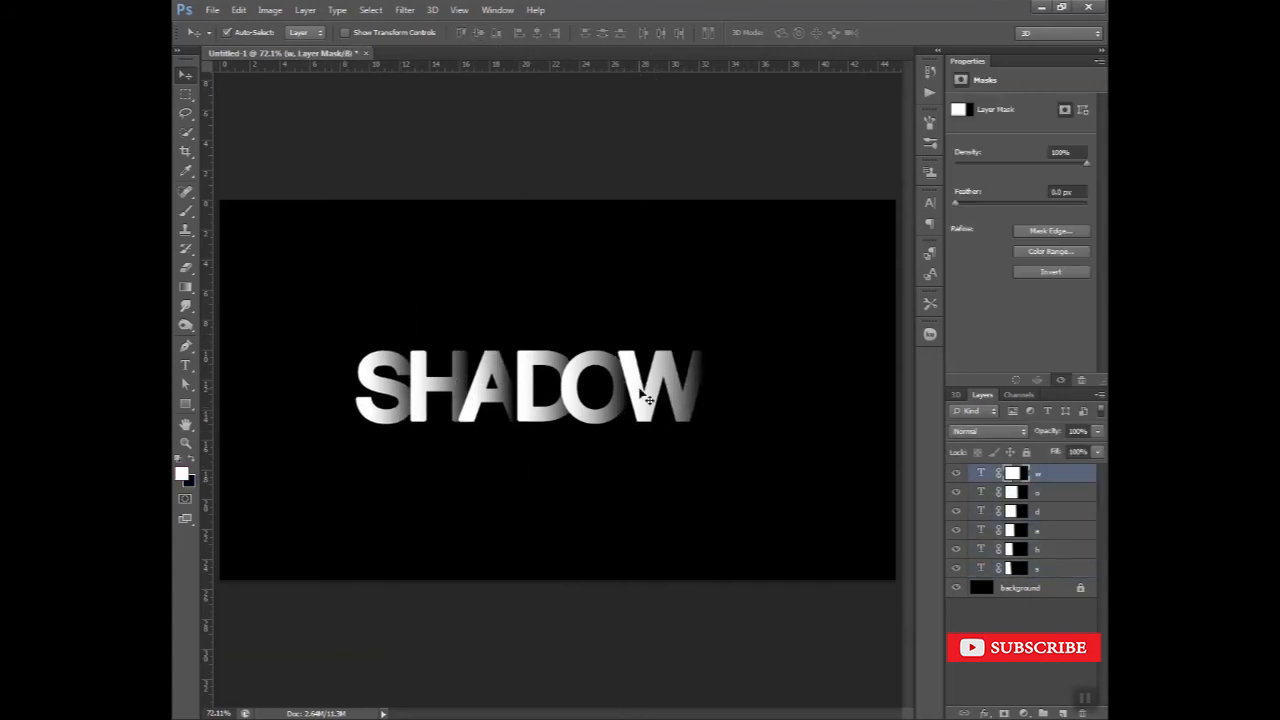
drag(640, 391, 606, 420)
click(599, 452)
drag(495, 403, 498, 403)
click(504, 454)
Select all six letter layers and place them in a new layer group
drag(342, 330, 752, 452)
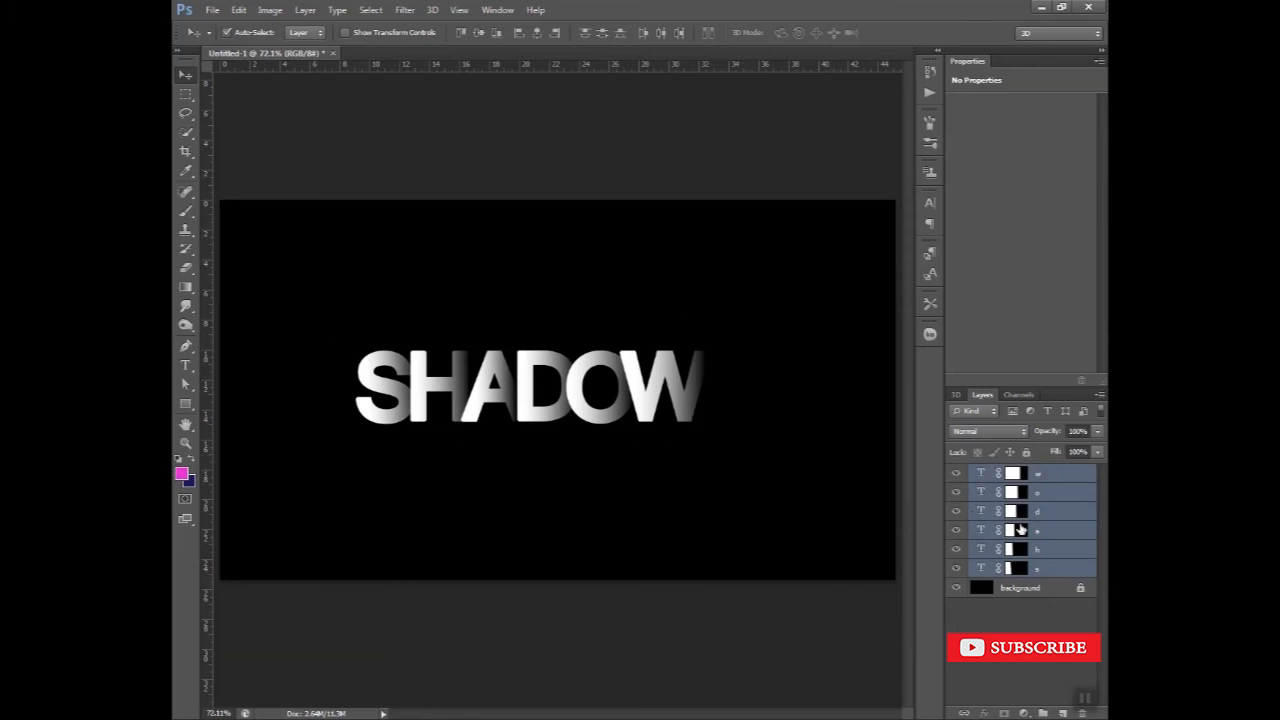
click(1043, 713)
click(1035, 492)
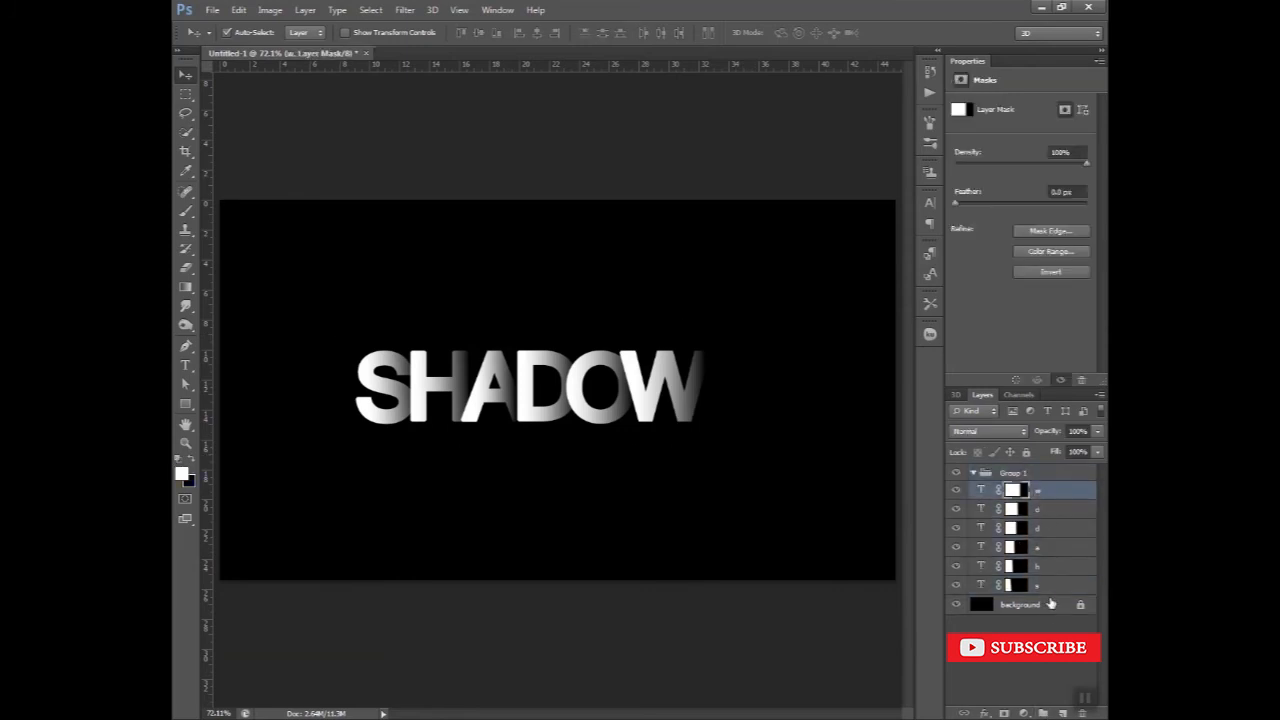
Rename the letter group to "text", collapse it and give it a yellow colour label
click(1014, 474)
double_click(1012, 474)
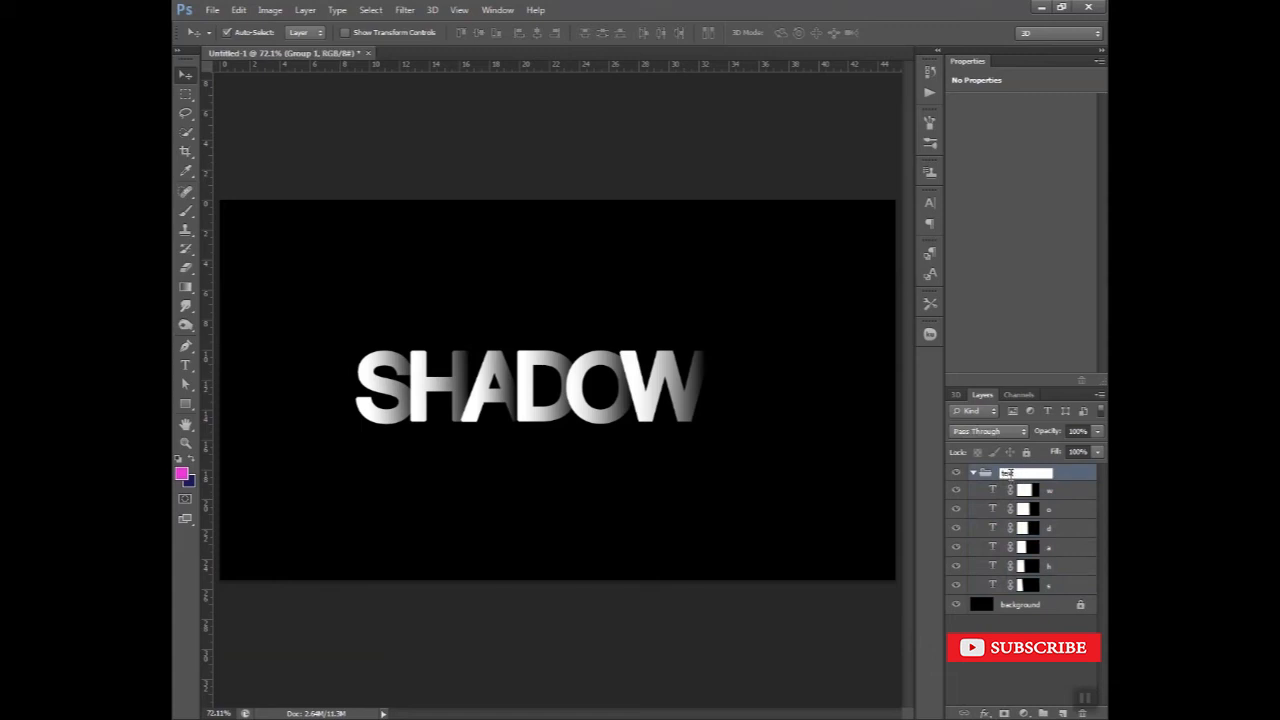
text(text)
key(Return)
click(973, 472)
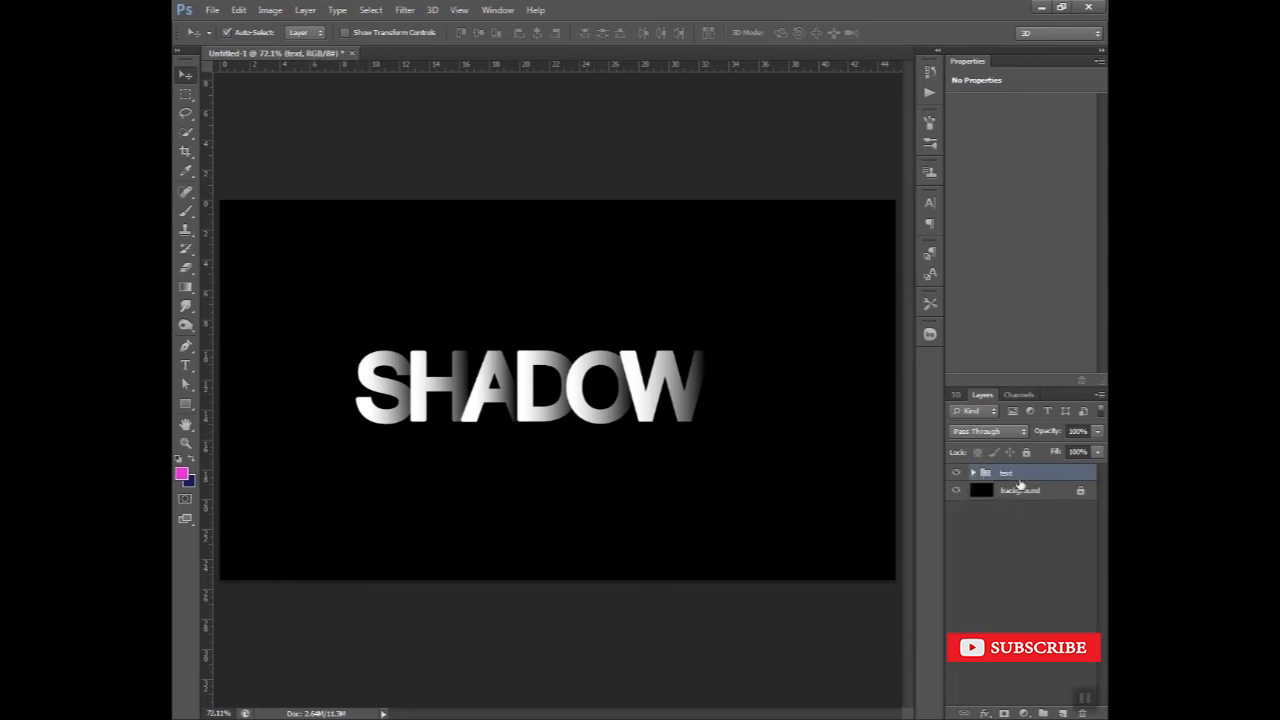
right_click(1018, 480)
click(1016, 402)
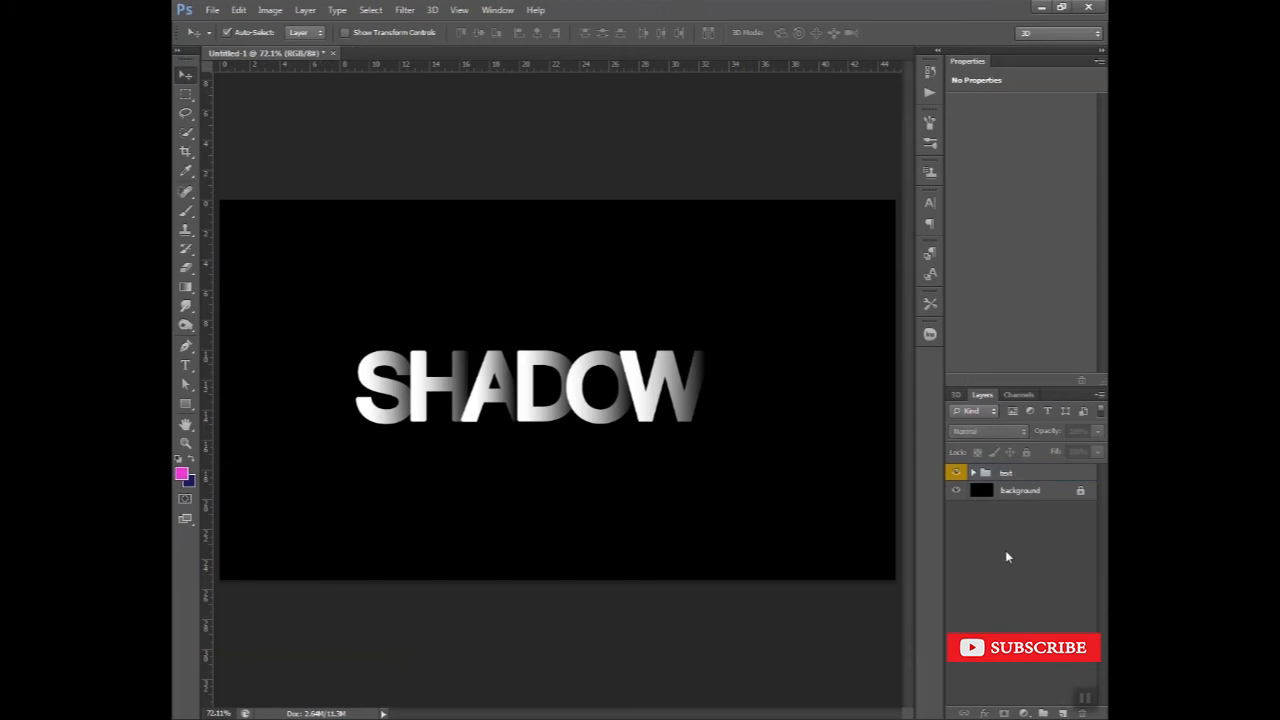
Duplicate the text group, keeping the default copy settings
right_click(1016, 478)
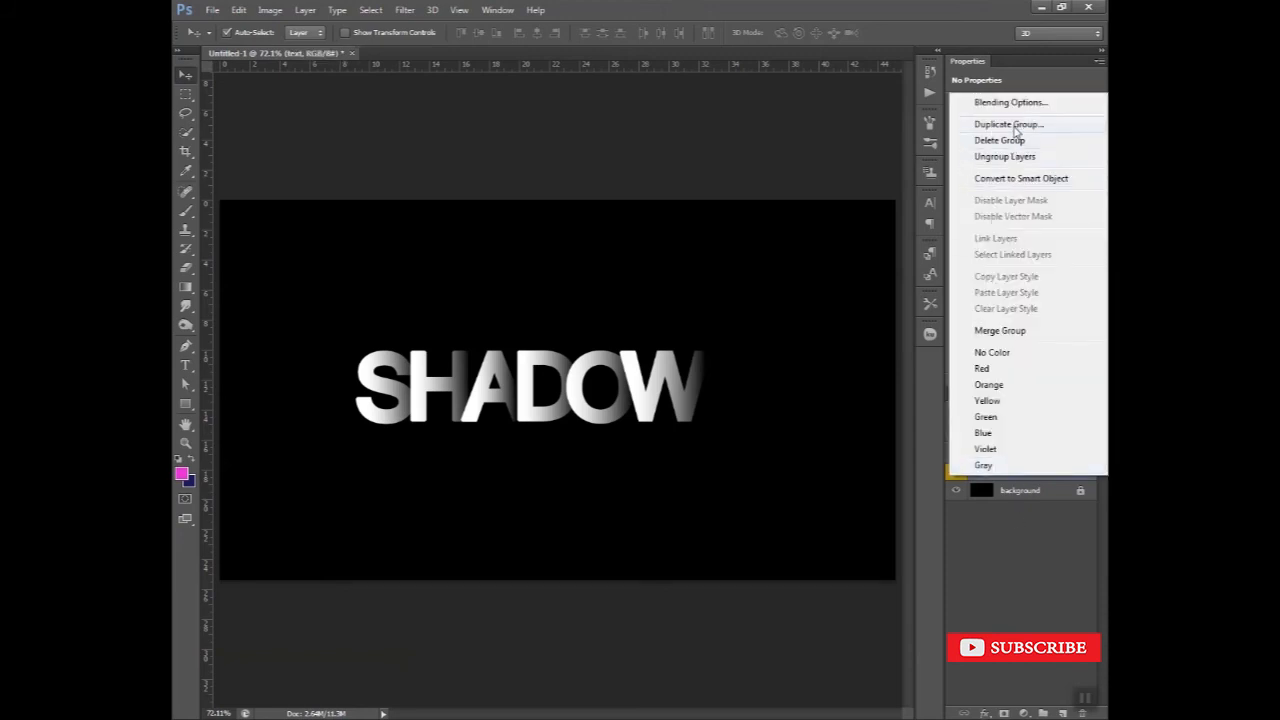
click(1006, 126)
click(770, 224)
Give the duplicated group a blue colour label and rename it "reflection"
right_click(978, 478)
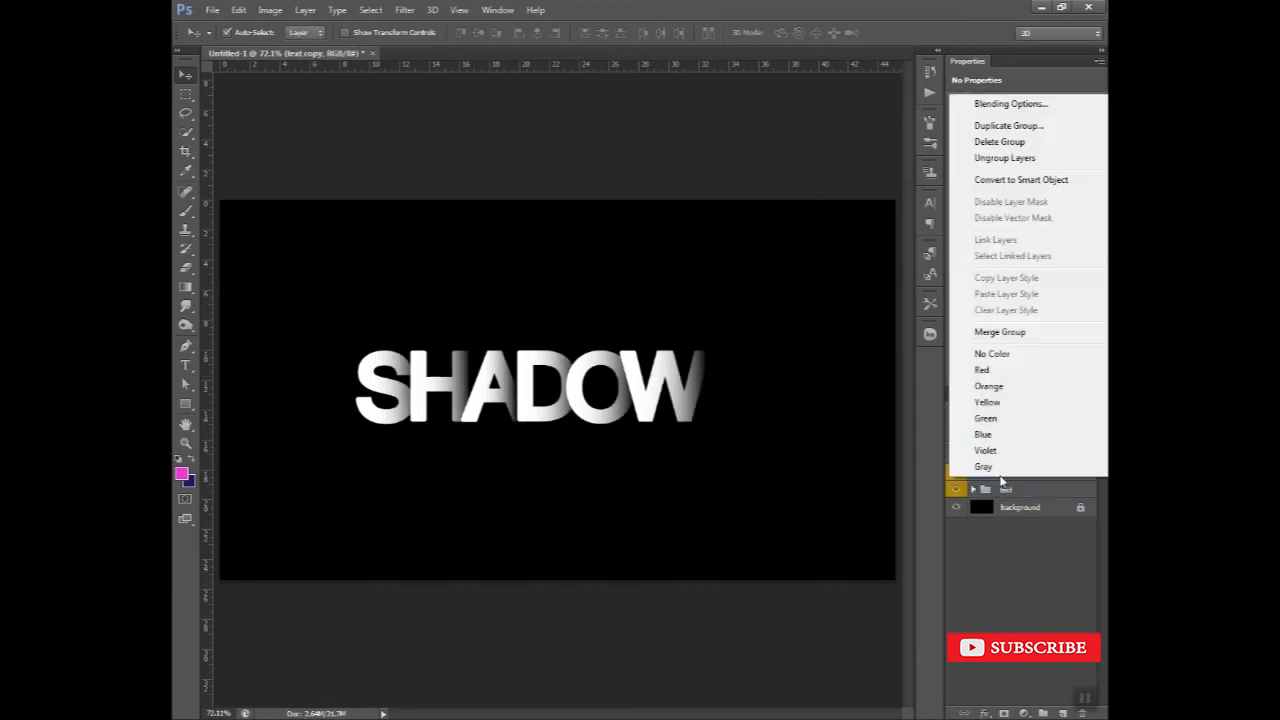
click(988, 434)
double_click(1012, 473)
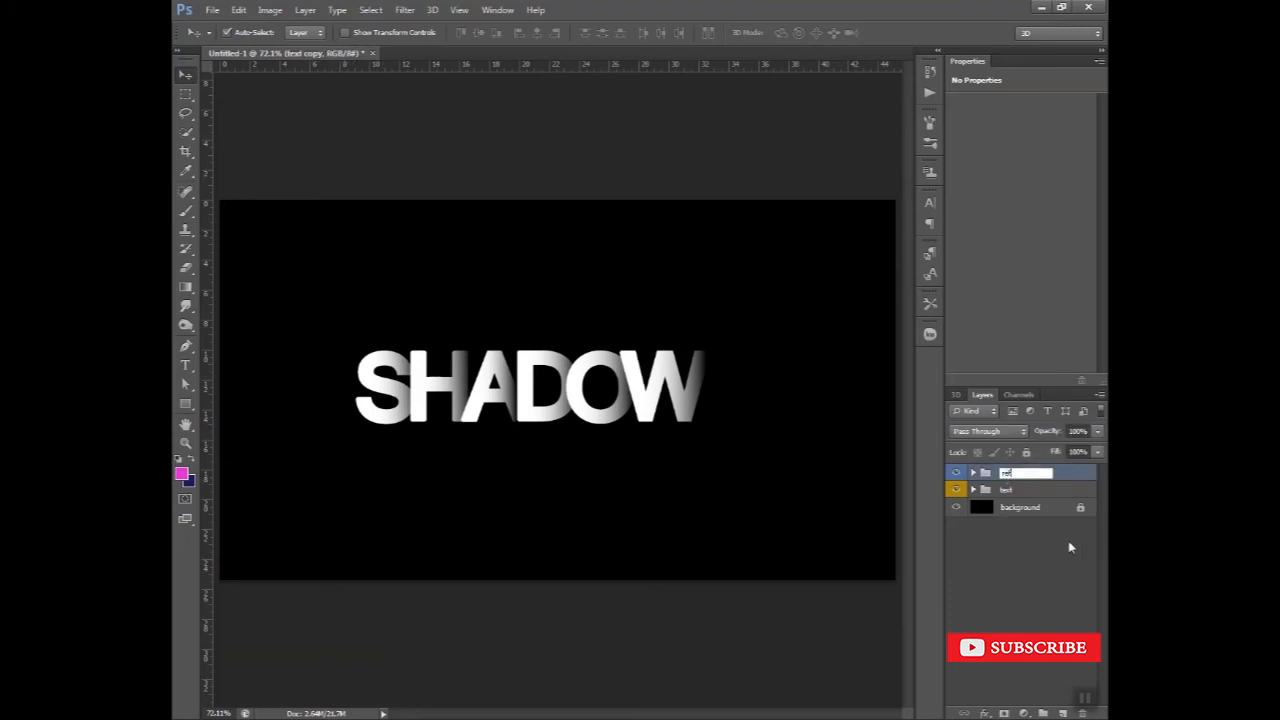
key(Return)
Flip the reflection group vertically with Free Transform and move it straight down until it sits just below the original letters
key(ctrl+t)
right_click(647, 410)
click(700, 646)
key(shift+Down)
key(shift+Down)
key(shift+Down)
key(shift+Down)
key(shift+Down)
key(shift+Down)
key(shift+Down)
key(shift+Down)
key(shift+Down)
key(shift+Down)
key(shift+Down)
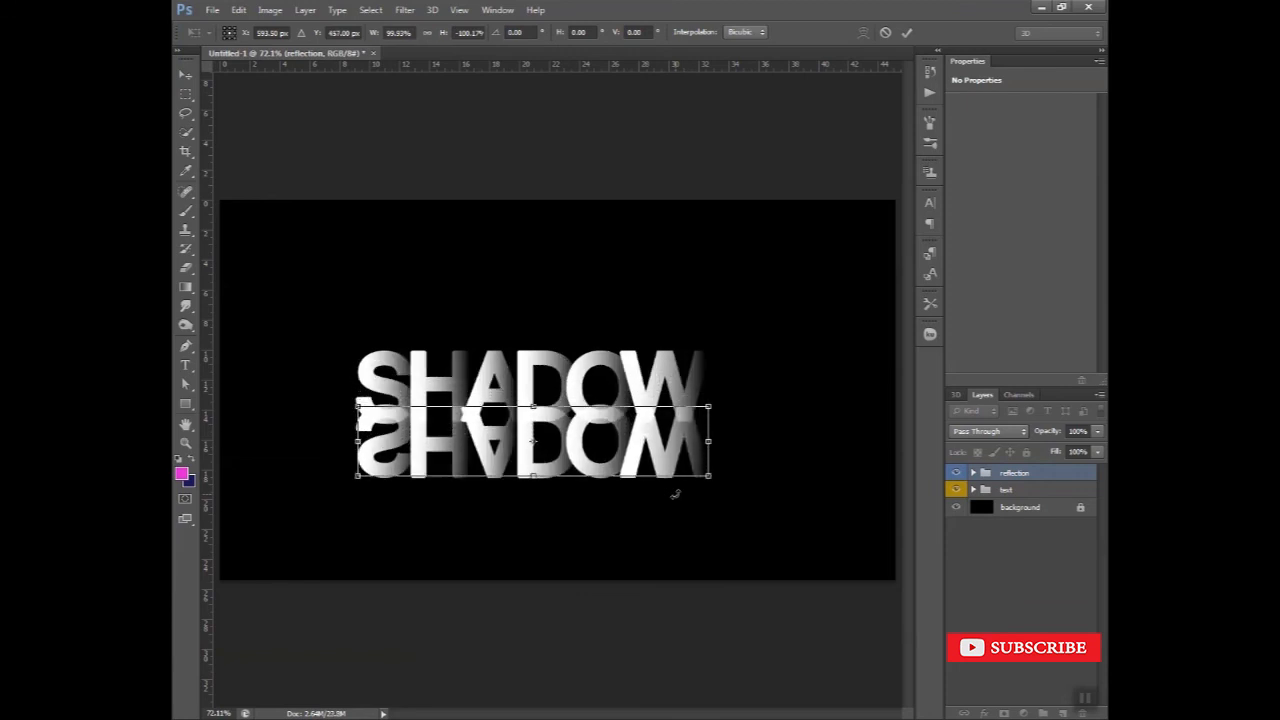
key(shift+Down)
key(shift+Down)
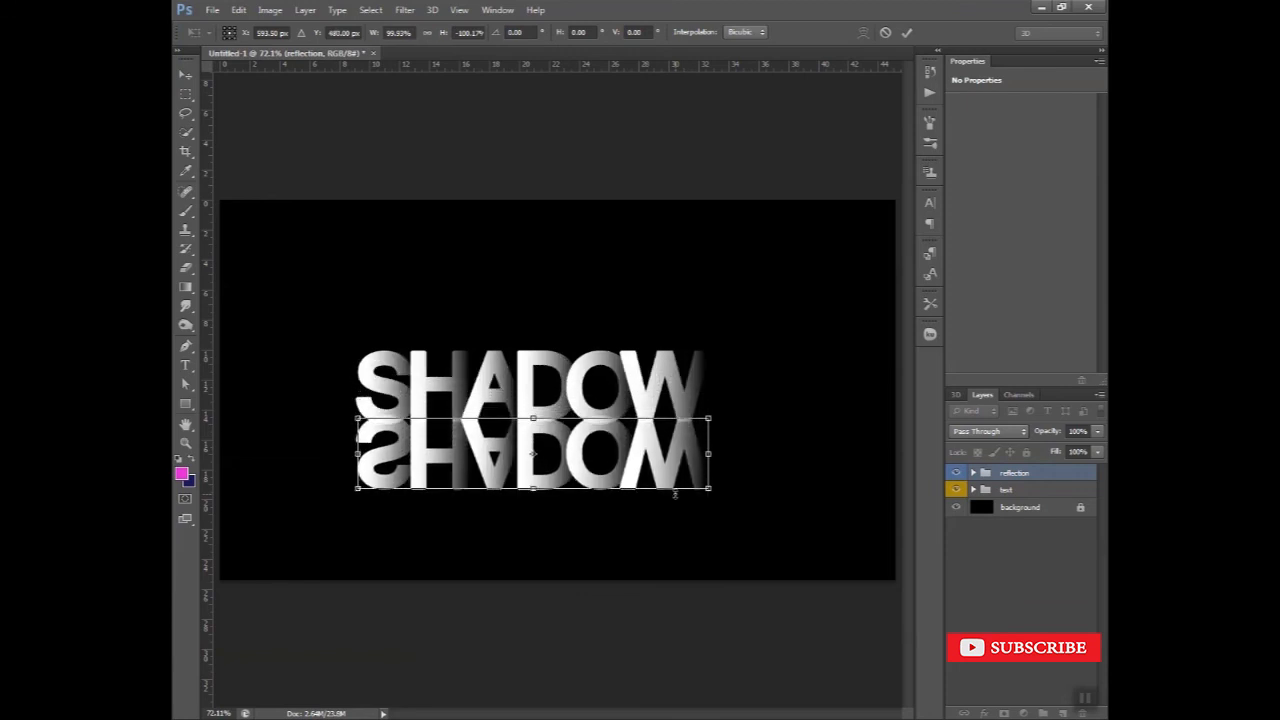
key(Down)
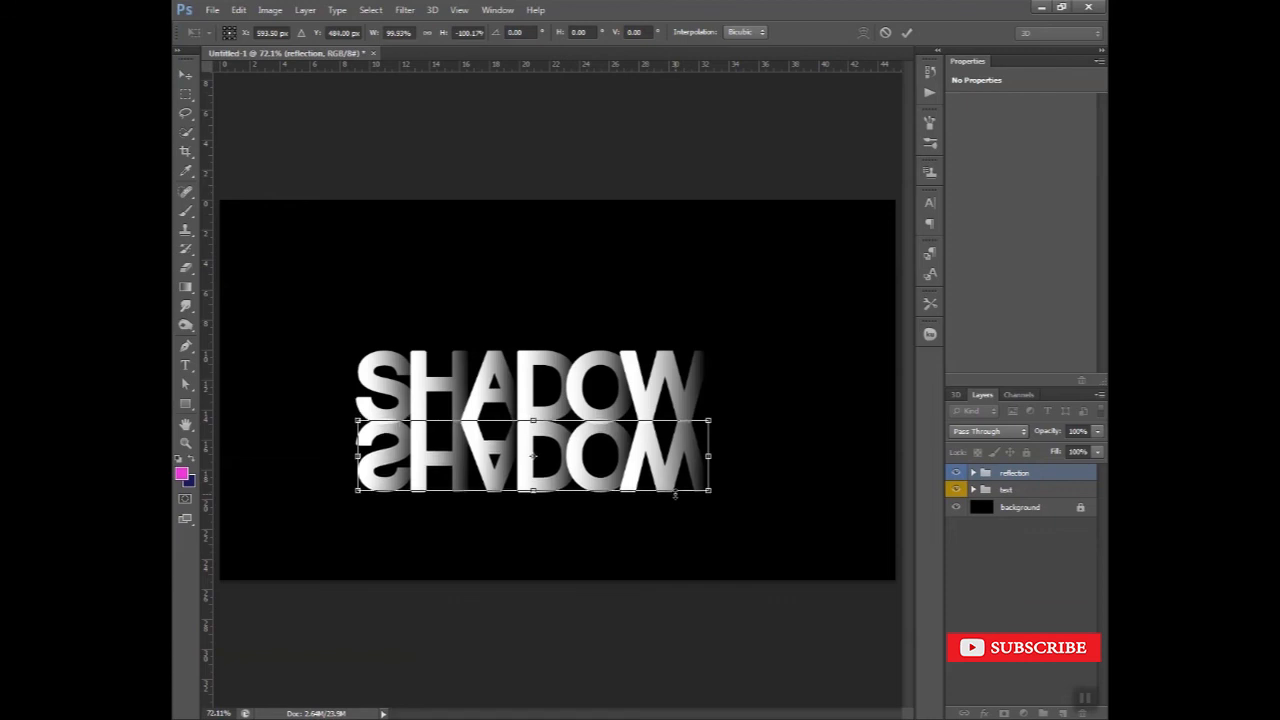
click(907, 33)
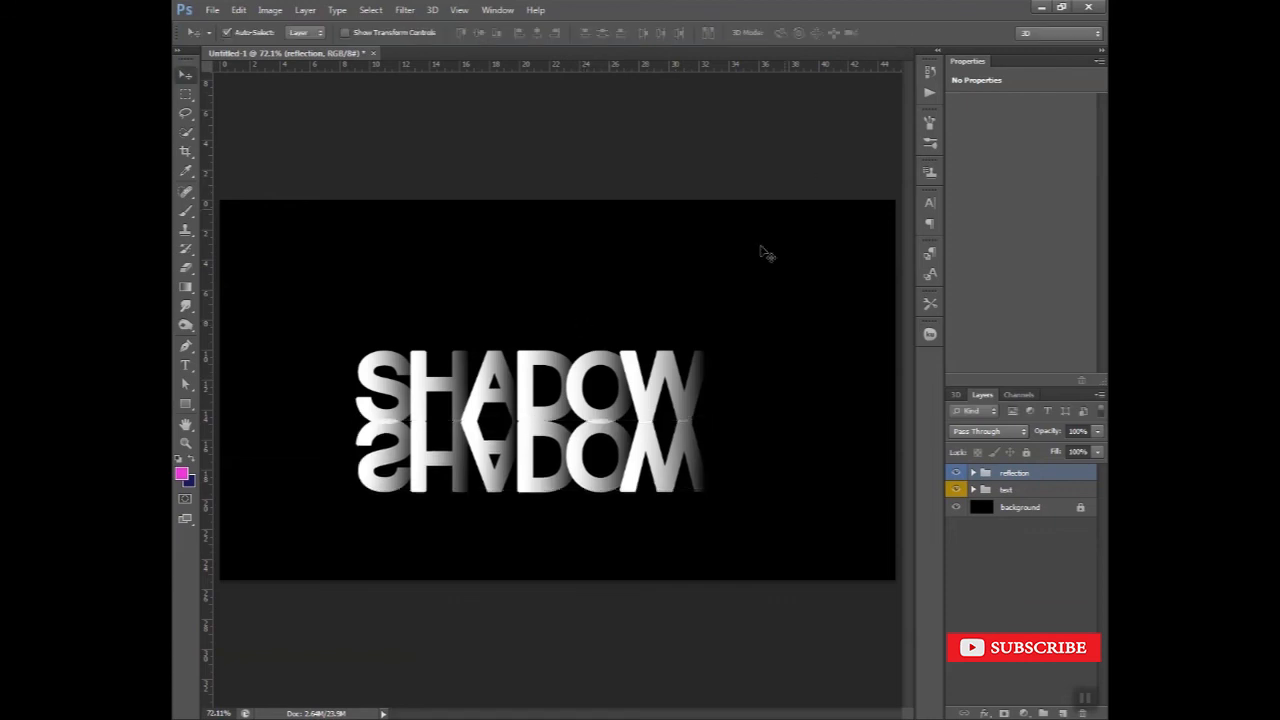
Redraw the linear gradient on the mask of the text group's W so its right edge fades less
click(688, 405)
click(185, 288)
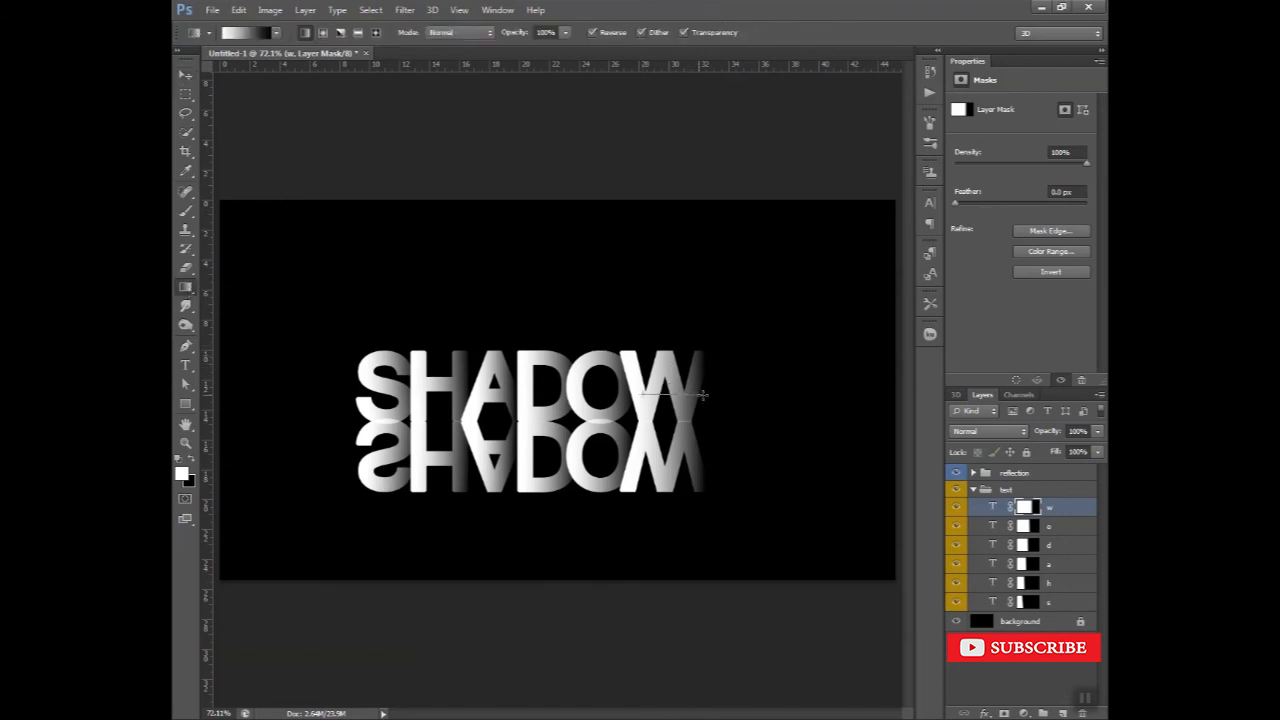
drag(715, 397, 723, 392)
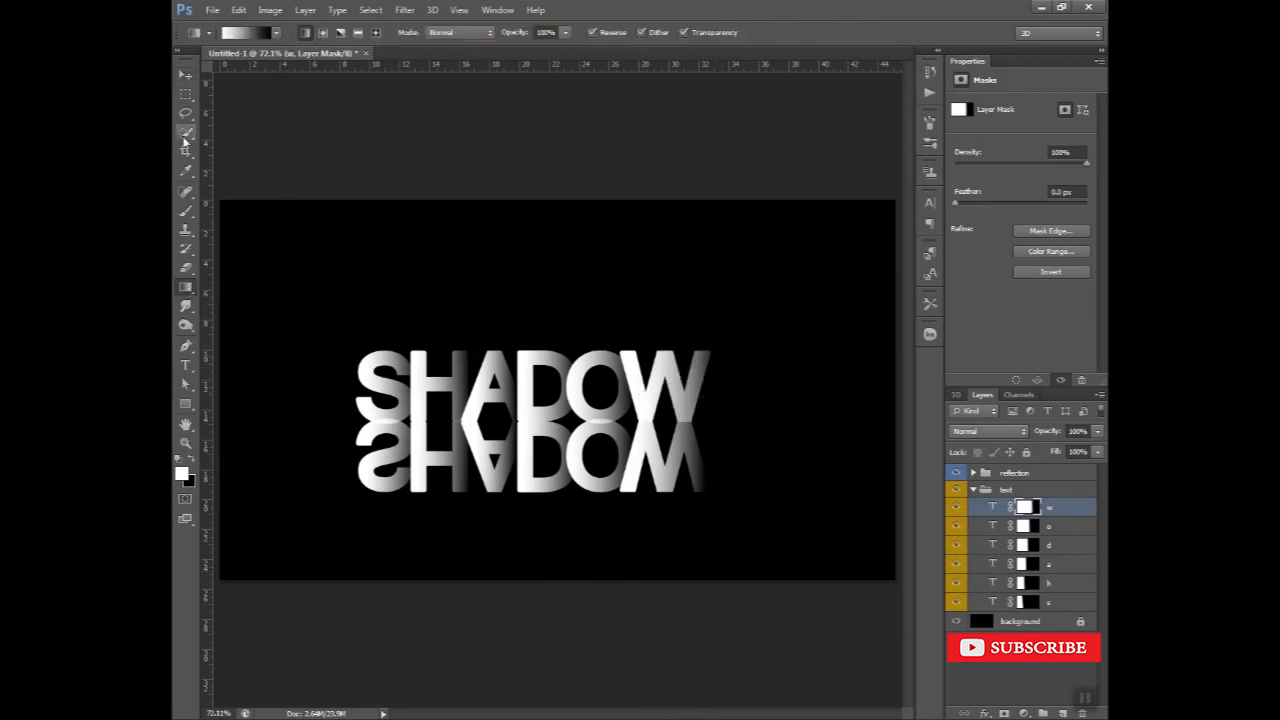
Redraw the linear gradient on the mask of the reflected W so its right edge fades less, matching the upright letter
click(186, 76)
click(375, 503)
click(630, 478)
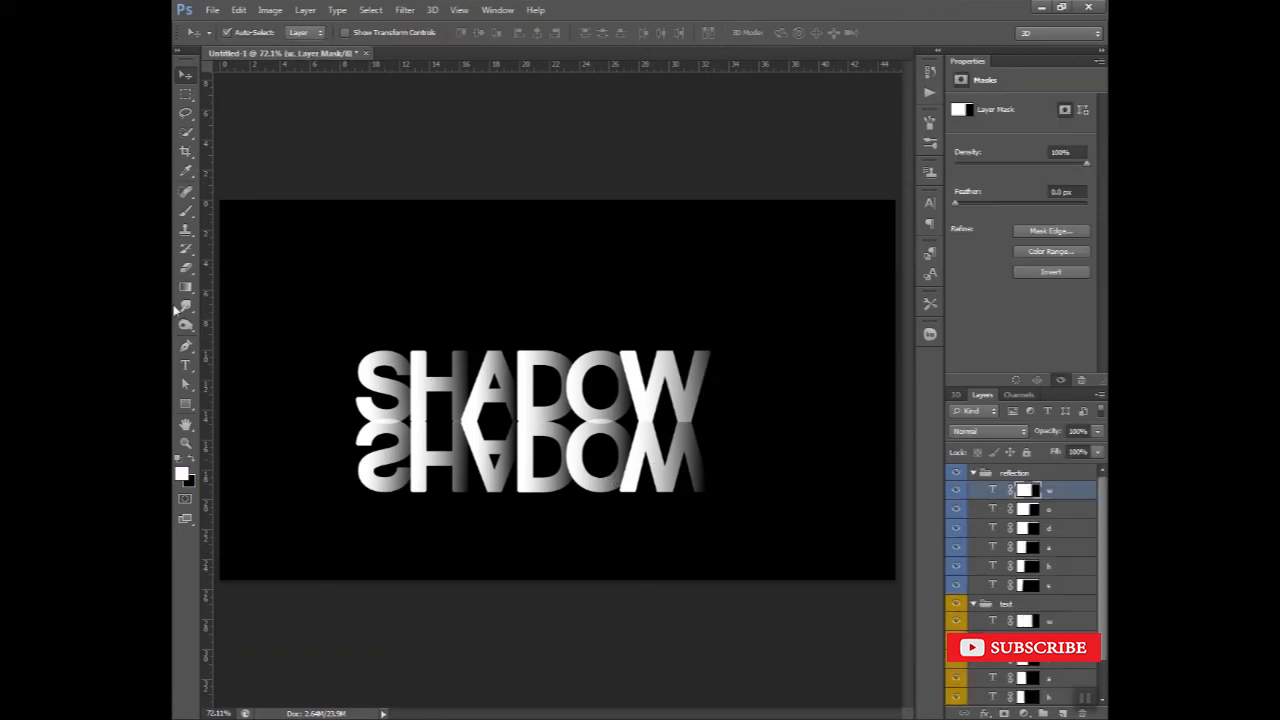
key(g)
drag(724, 458, 720, 461)
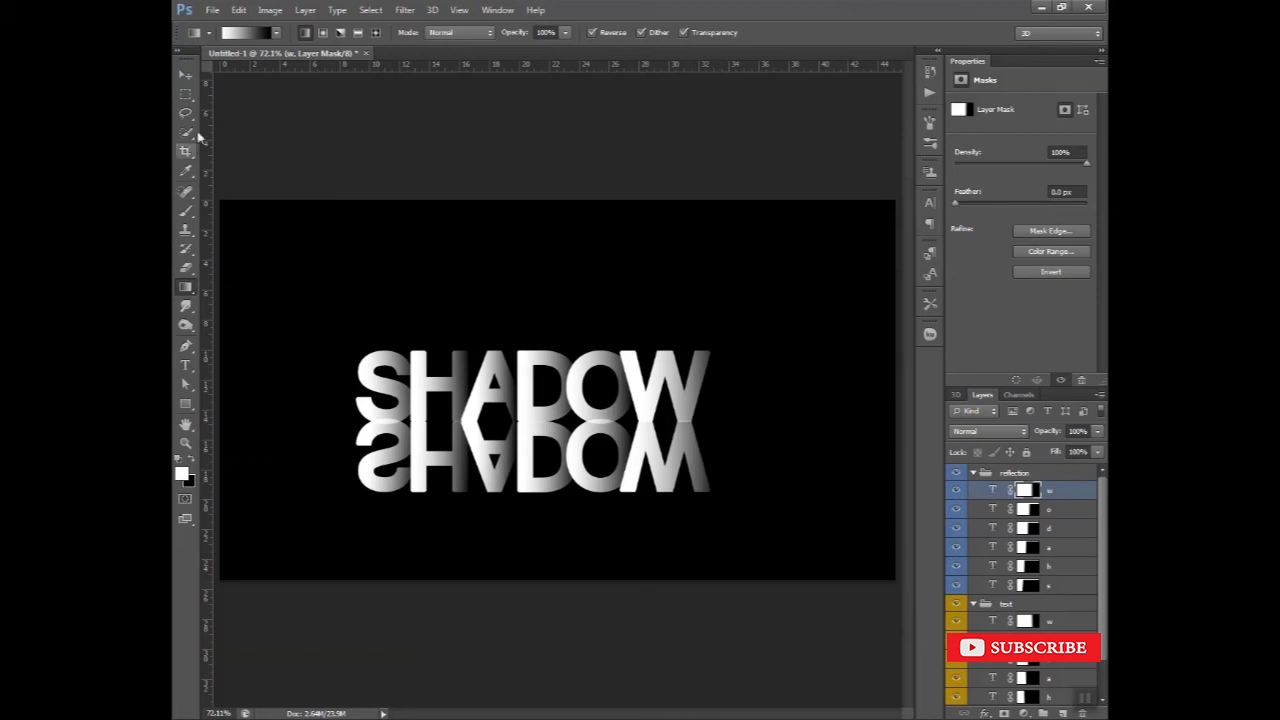
Collapse both groups, then add a layer mask to the reflection group and fade out its left side with the linear gradient
click(186, 76)
click(295, 462)
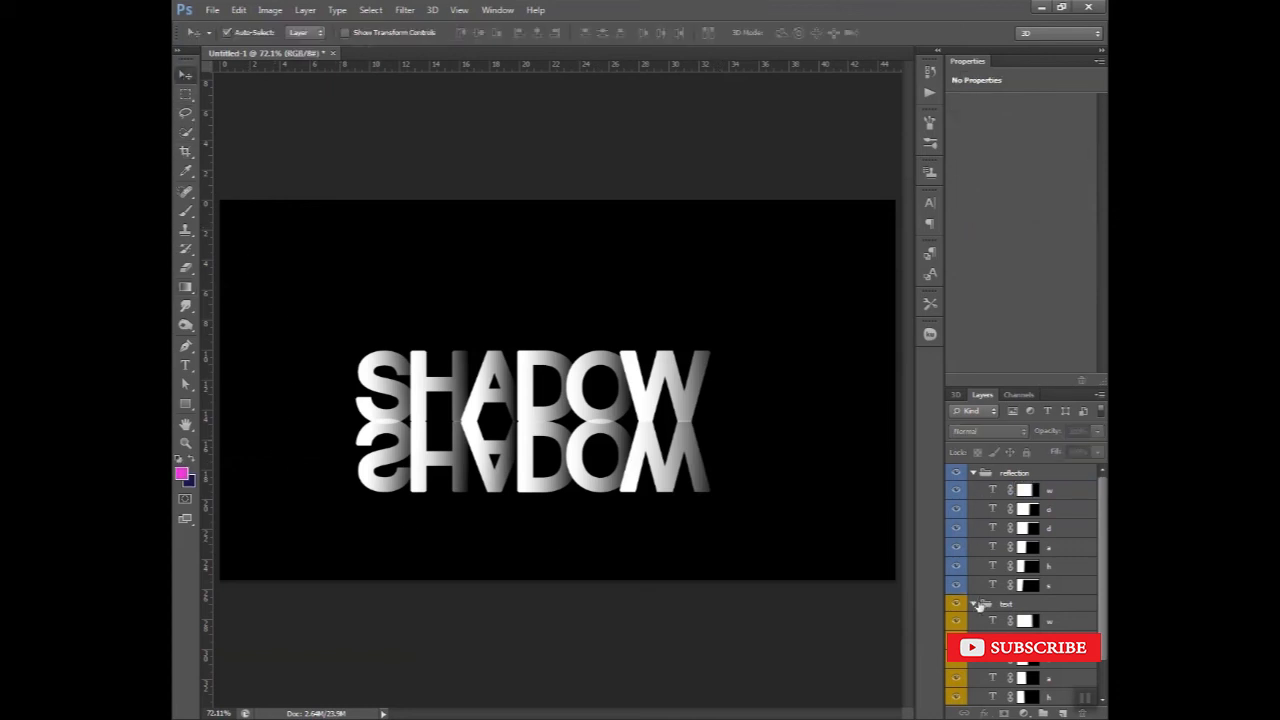
click(975, 604)
click(974, 473)
click(1013, 474)
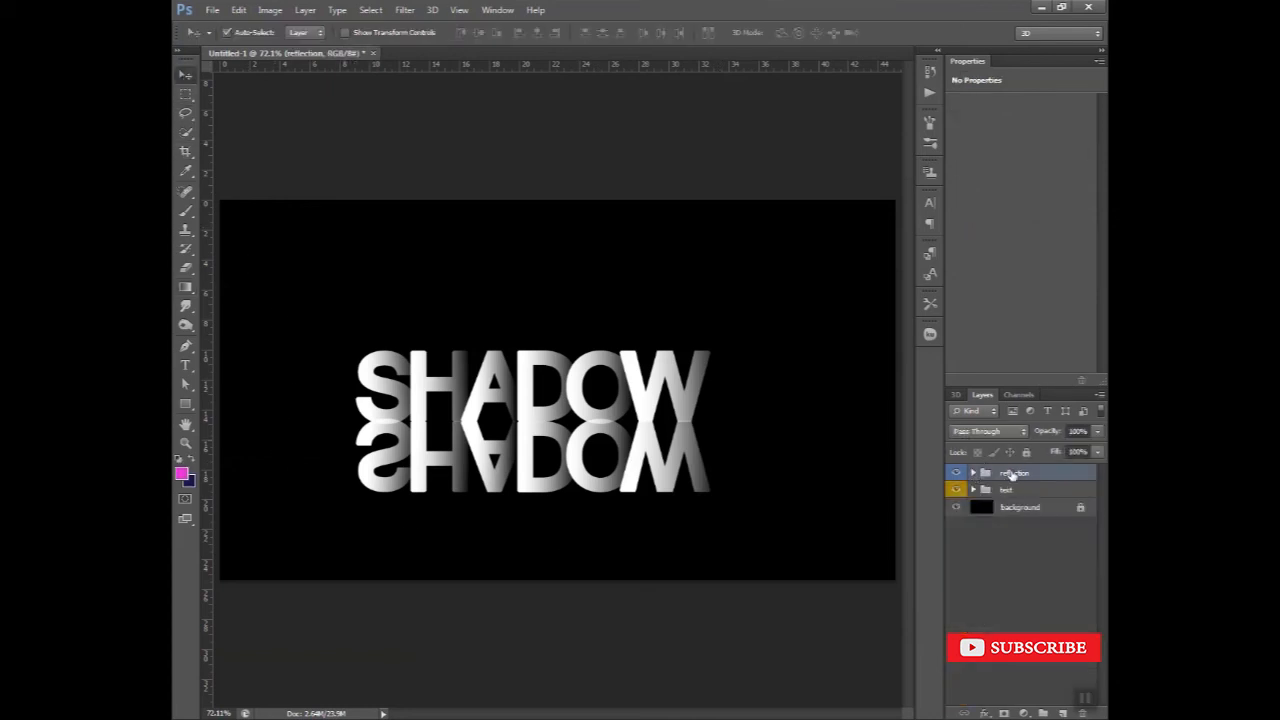
click(1004, 712)
click(185, 287)
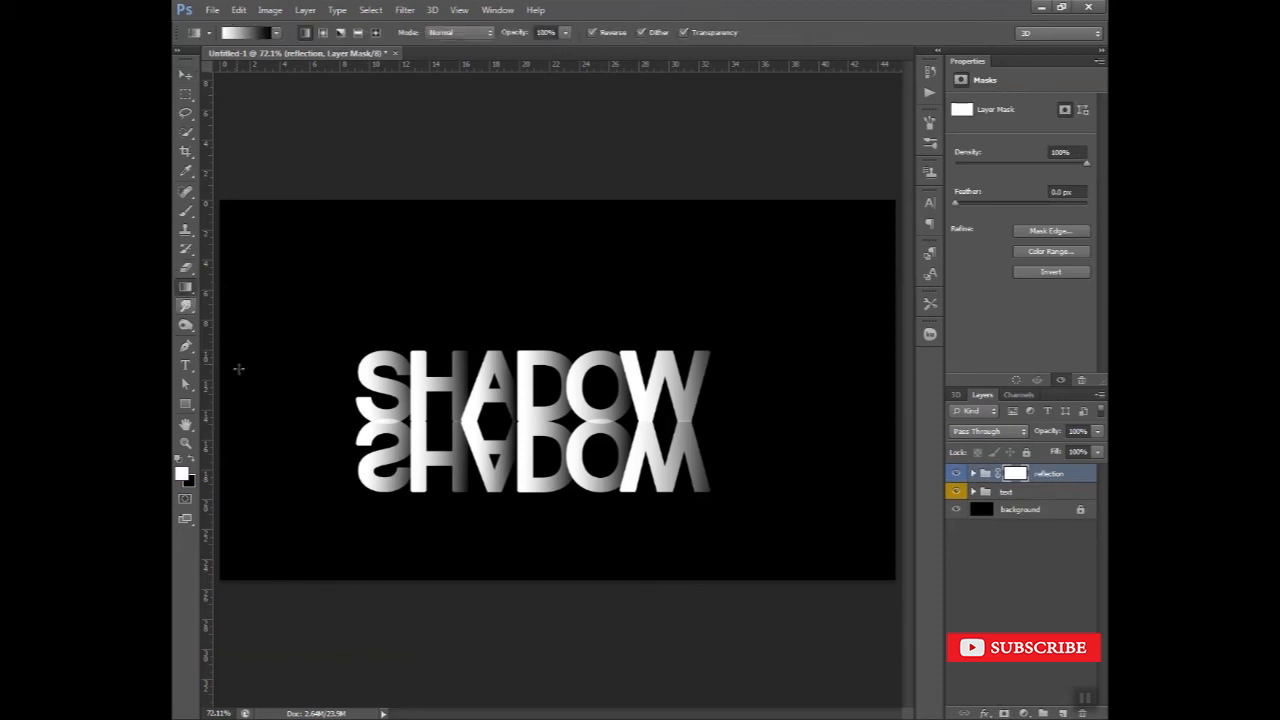
drag(337, 462, 716, 456)
drag(735, 391, 252, 545)
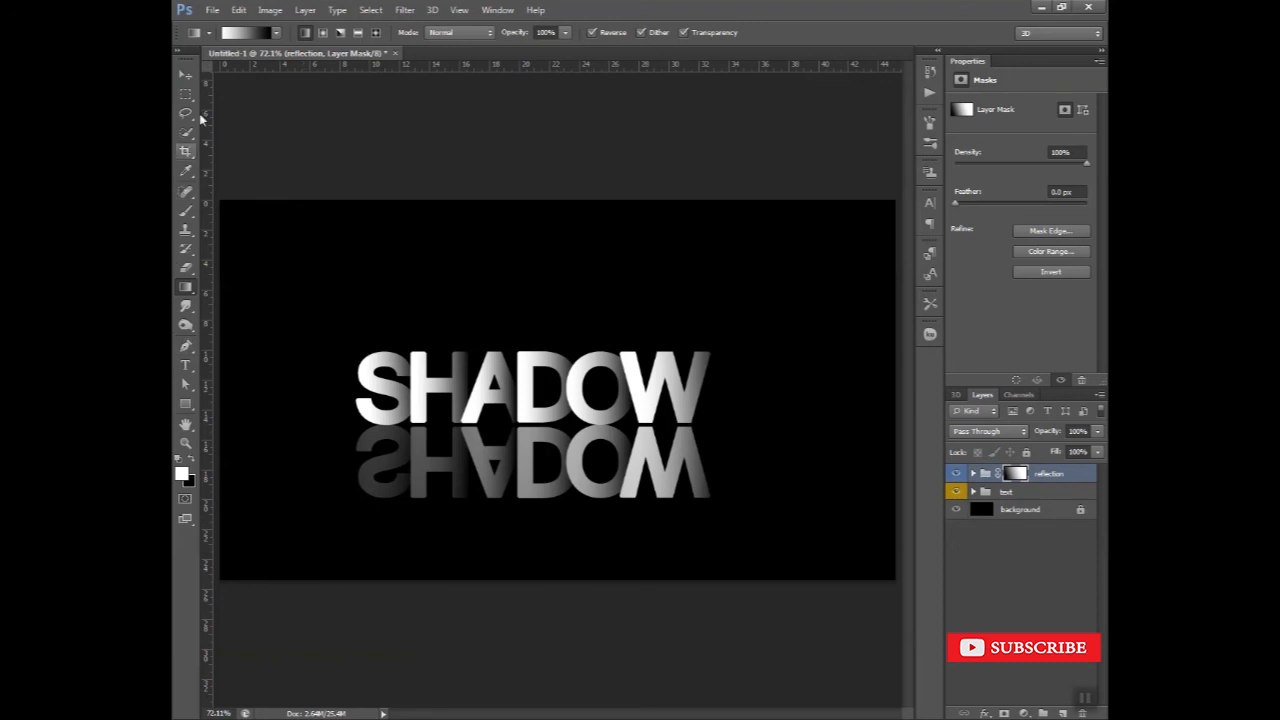
Select the lettering together with its reflection and move it up and slightly right on the canvas
click(186, 77)
drag(308, 318, 756, 536)
key(shift+Up)
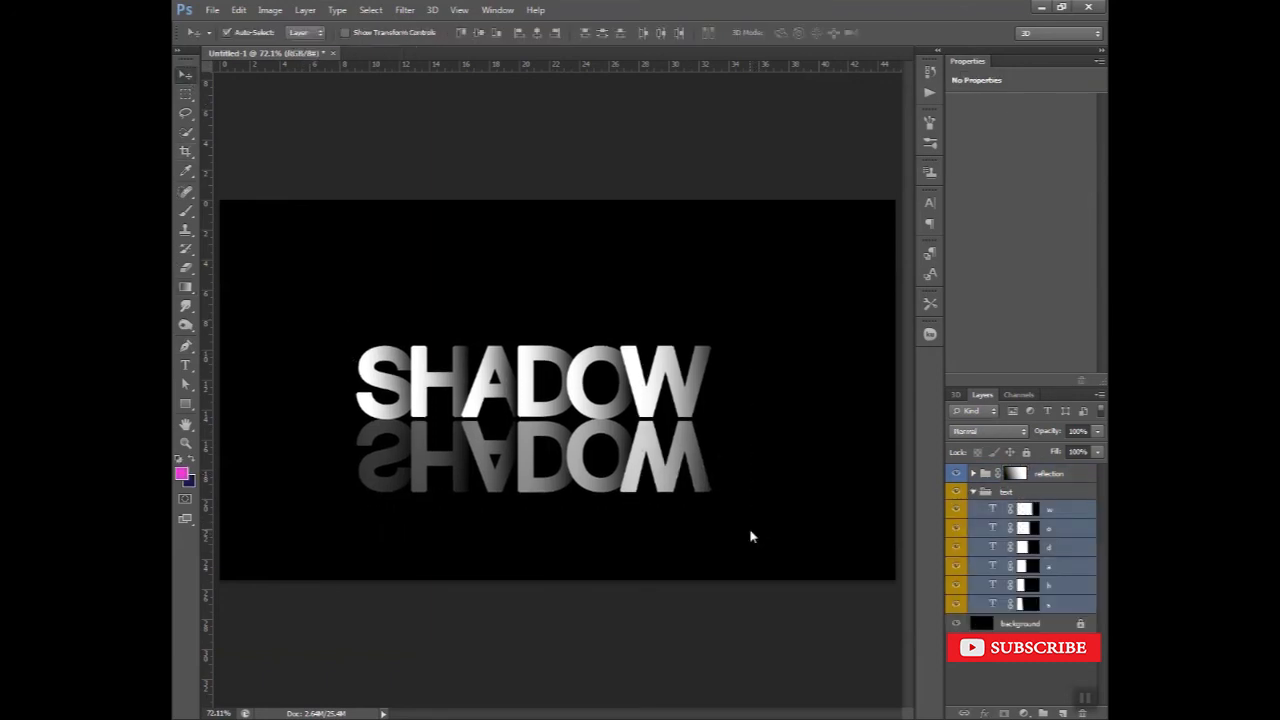
key(Right)
key(Right)
key(Right)
key(Right)
key(Right)
key(Right)
key(Right)
key(Right)
key(Right)
key(Right)
key(Up)
key(Up)
key(Up)
key(Up)
key(Up)
key(Up)
key(Up)
key(Up)
key(Up)
key(Up)
key(Up)
key(Up)
key(Up)
key(Up)
key(Up)
key(Up)
key(Up)
key(Up)
key(Up)
key(Up)
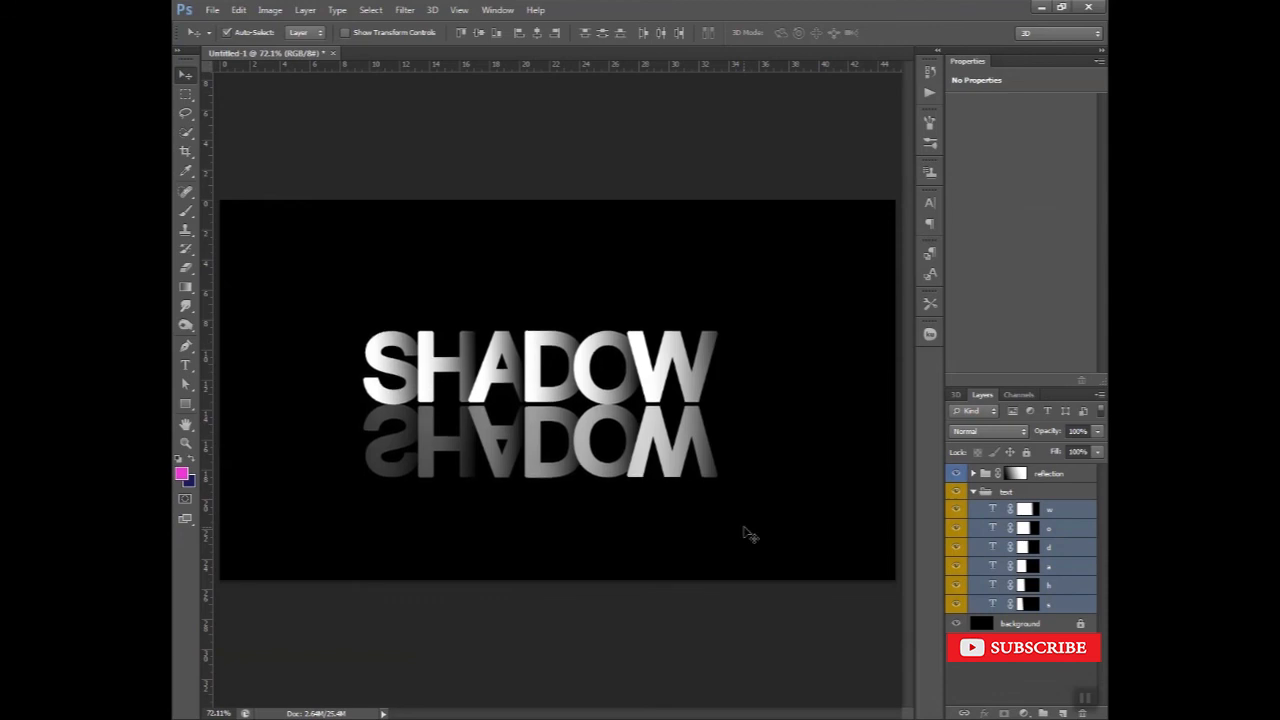
click(748, 533)
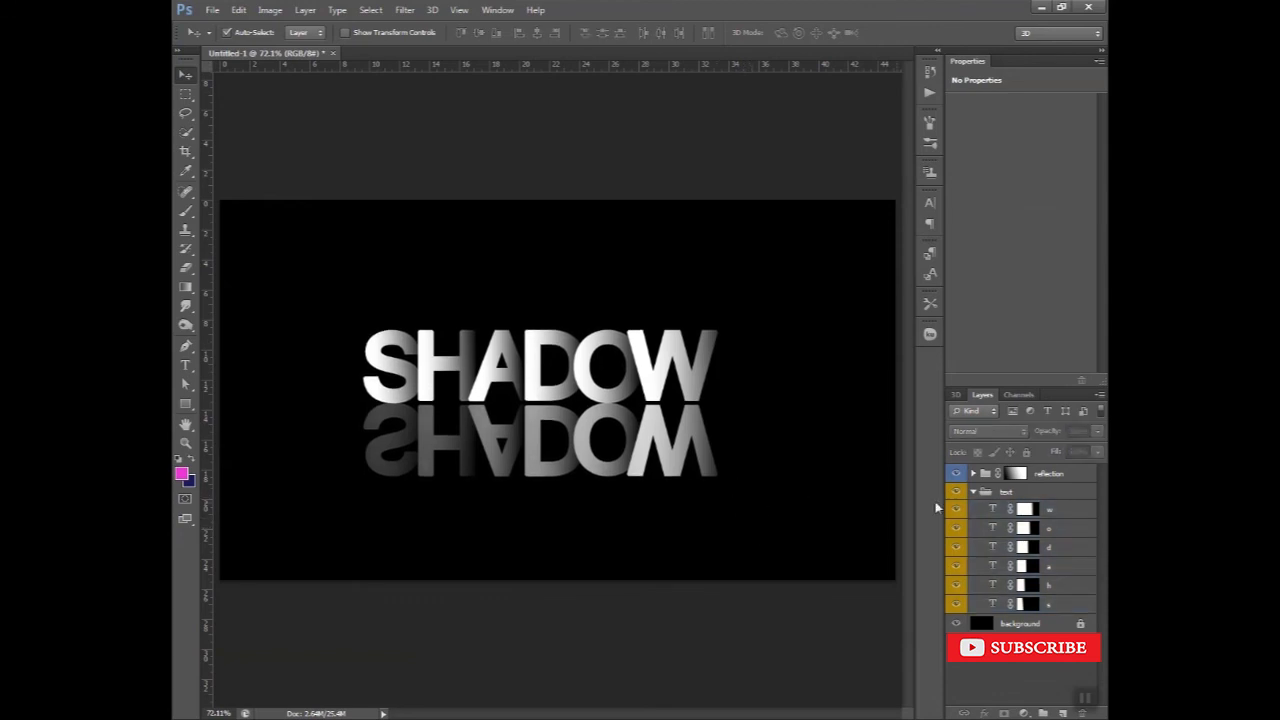
Set the reflection group's opacity to 80%
click(1016, 473)
click(1077, 431)
text(80)
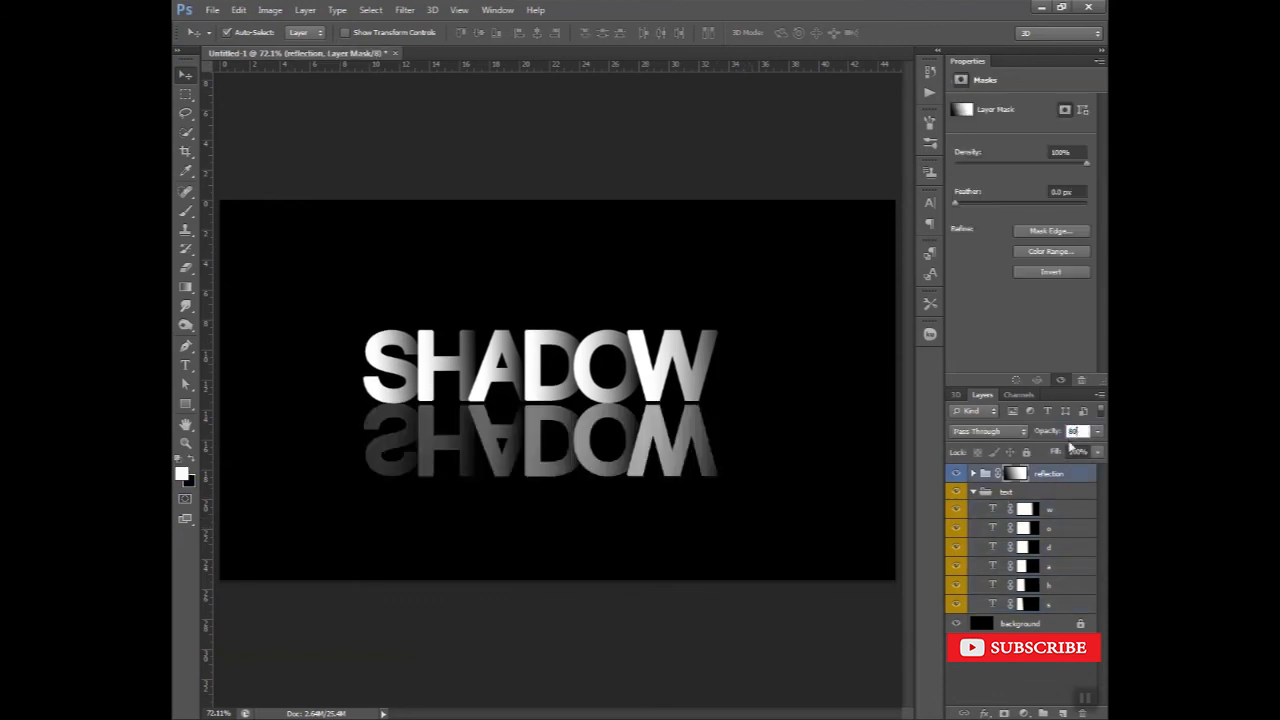